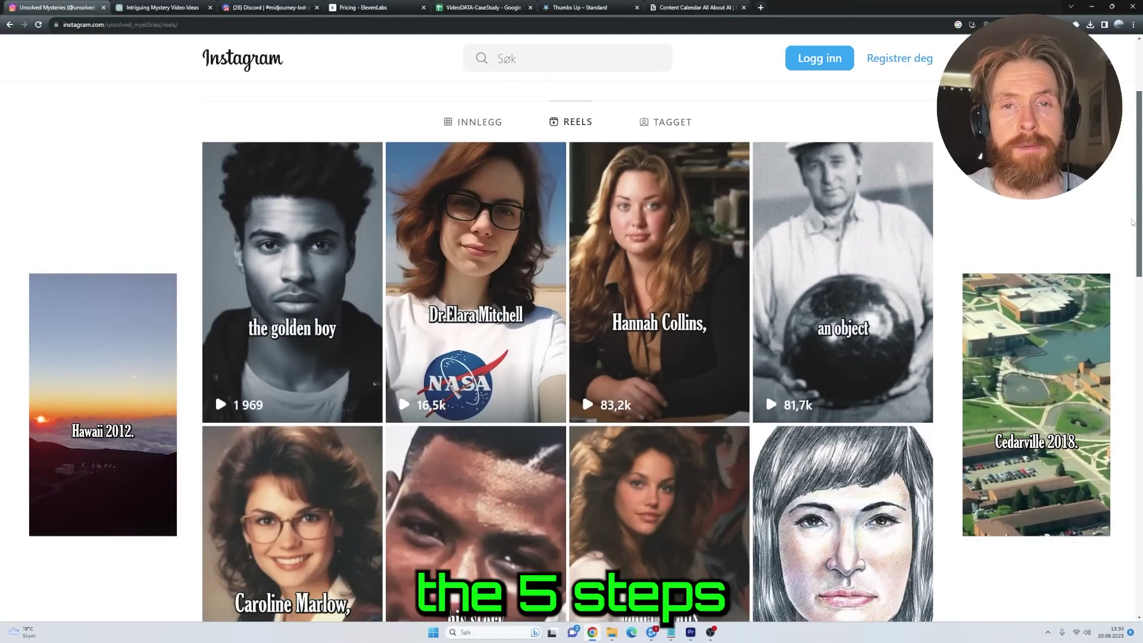
scroll(1132, 222, down, 1)
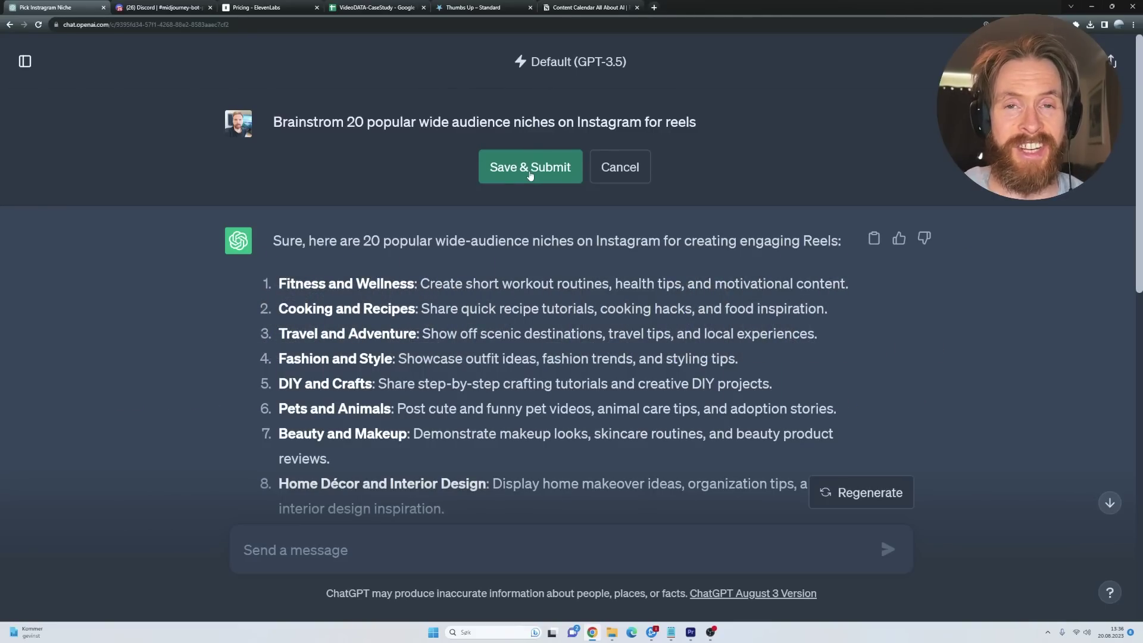
Resubmit the edited niche-brainstorm prompt so ChatGPT regenerates its answer.
click(529, 173)
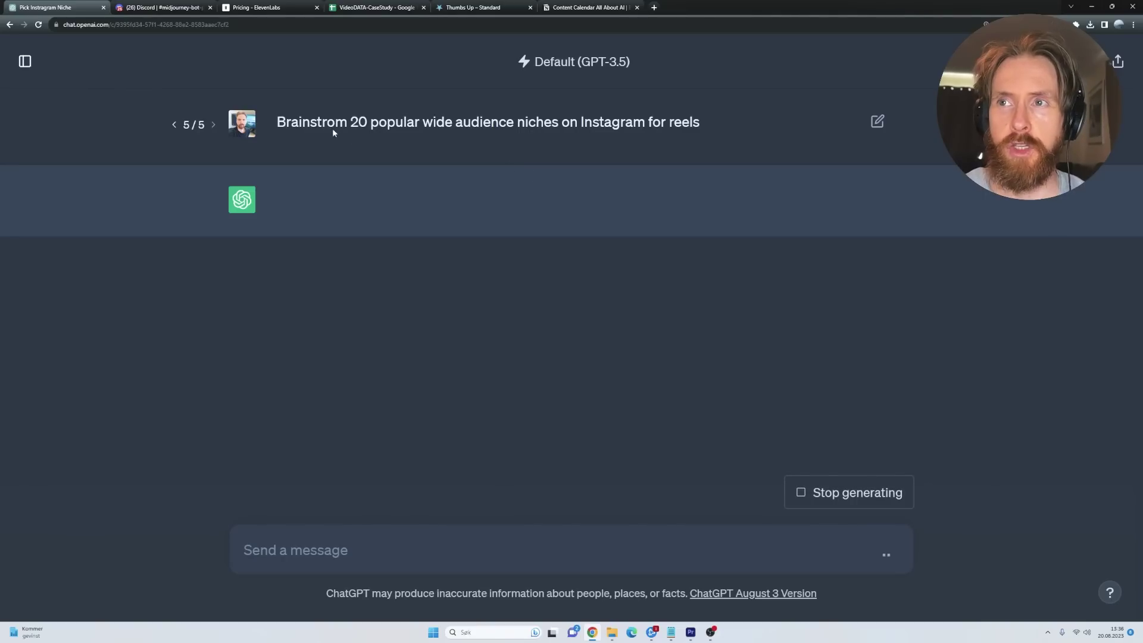
drag(334, 125, 591, 120)
scroll(591, 120, up, 1)
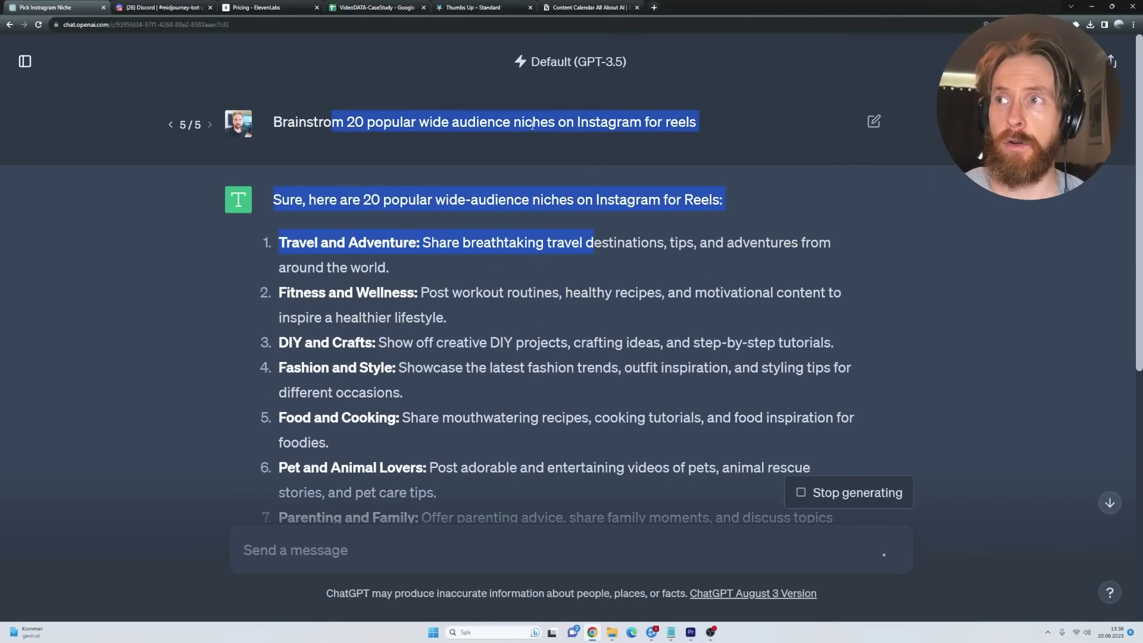
click(647, 122)
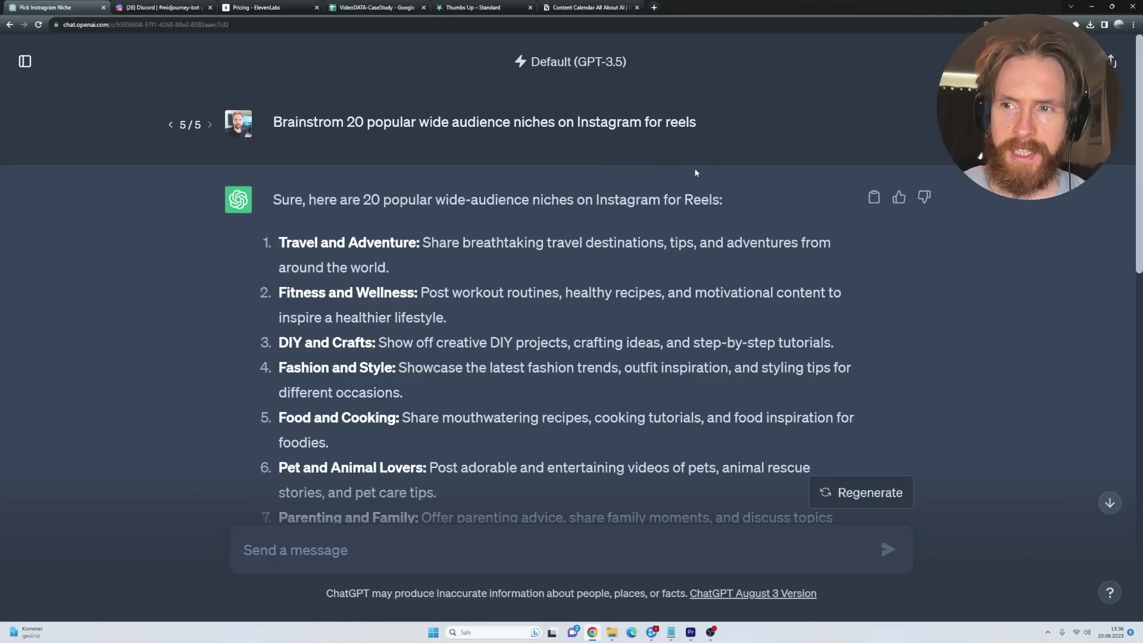
Scroll through the regenerated list of 20 wide-audience Instagram Reels niches.
scroll(524, 260, down, 10)
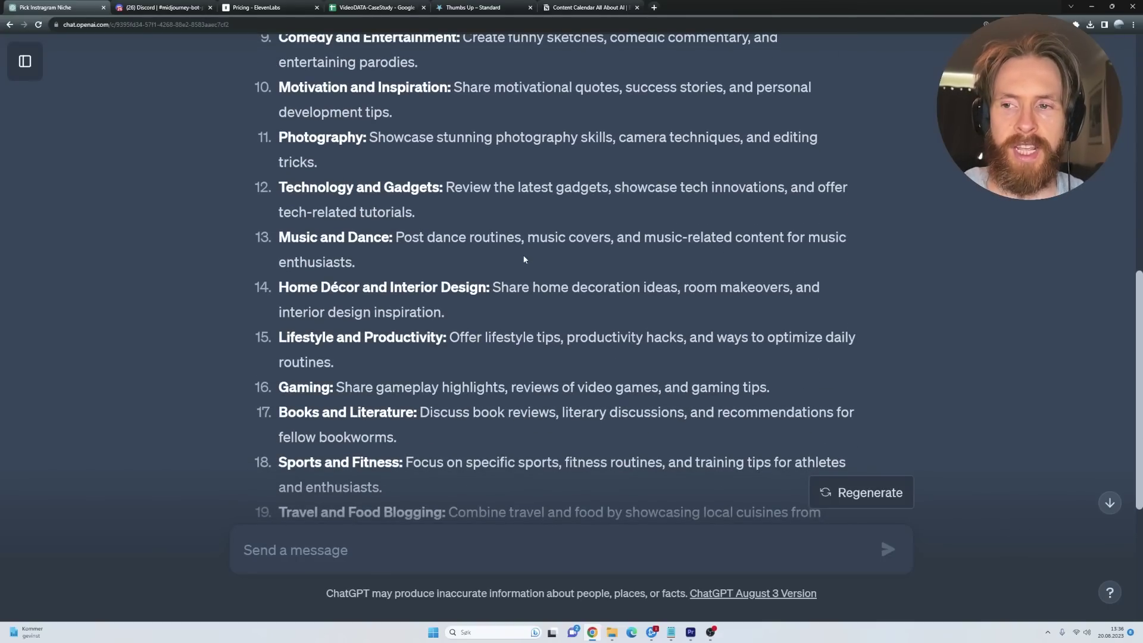
scroll(524, 259, down, 5)
scroll(524, 260, up, 5)
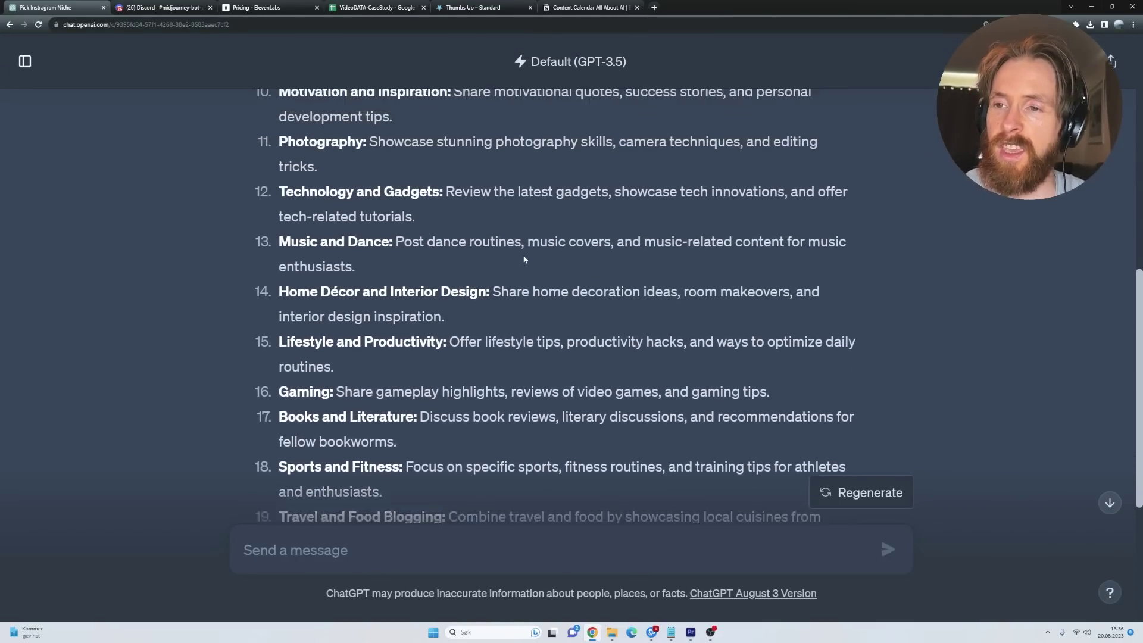
scroll(524, 260, up, 1)
scroll(523, 259, up, 9)
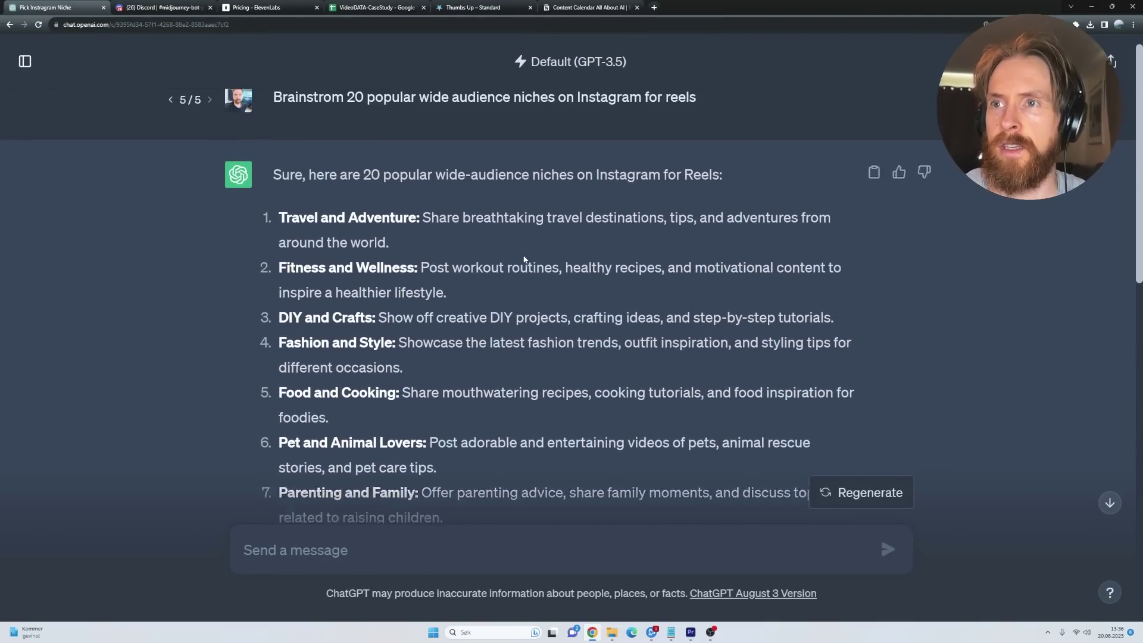
scroll(349, 217, down, 9)
scroll(349, 215, down, 5)
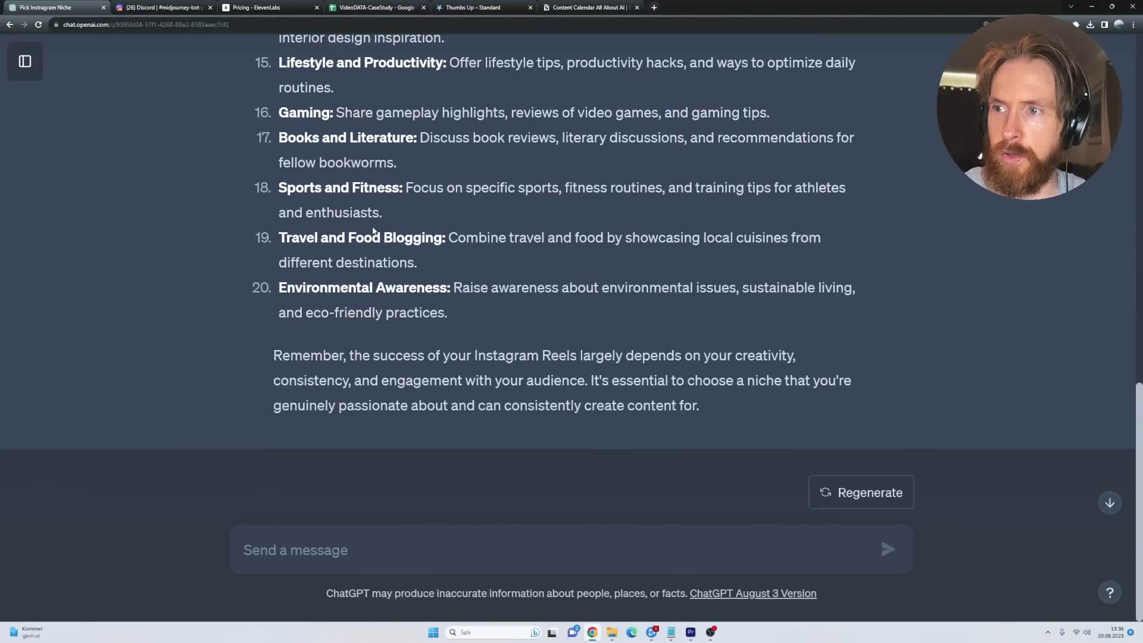
scroll(363, 223, up, 7)
scroll(376, 231, up, 3)
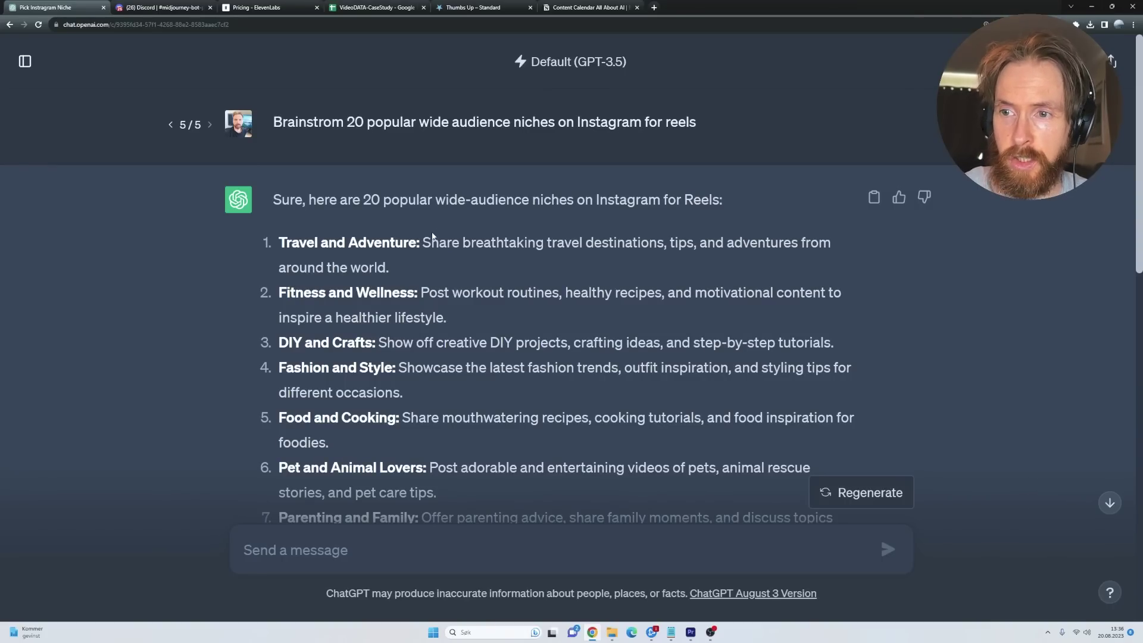
scroll(440, 245, down, 8)
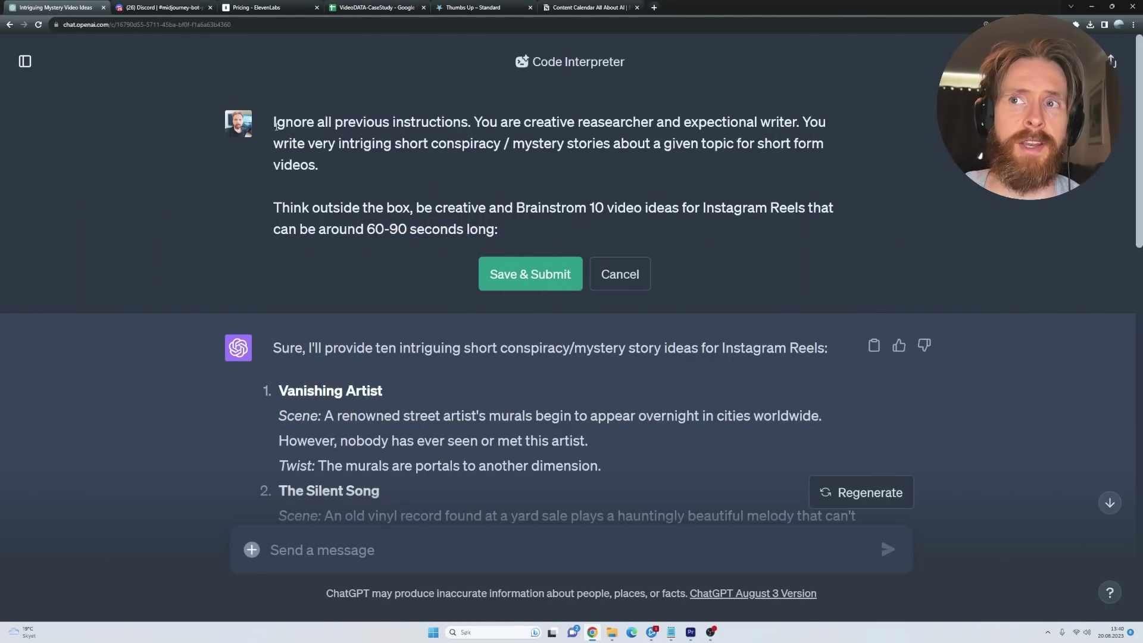
Read through each paragraph of the prompt requesting 10 mystery Reels ideas of 60–90 seconds.
drag(275, 122, 717, 251)
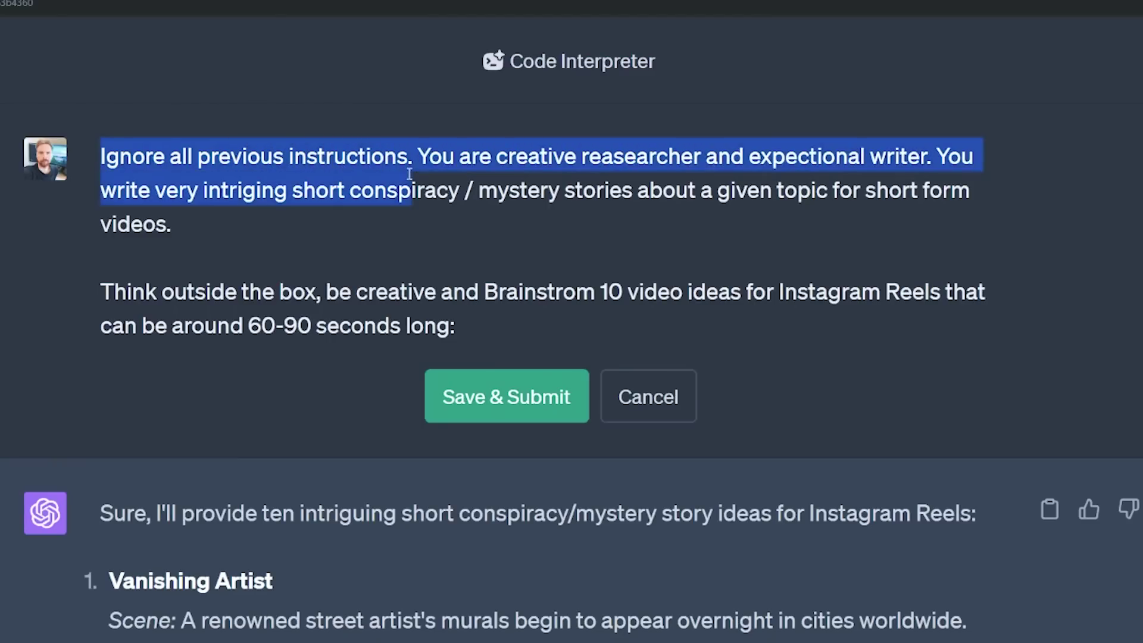
click(375, 201)
click(446, 185)
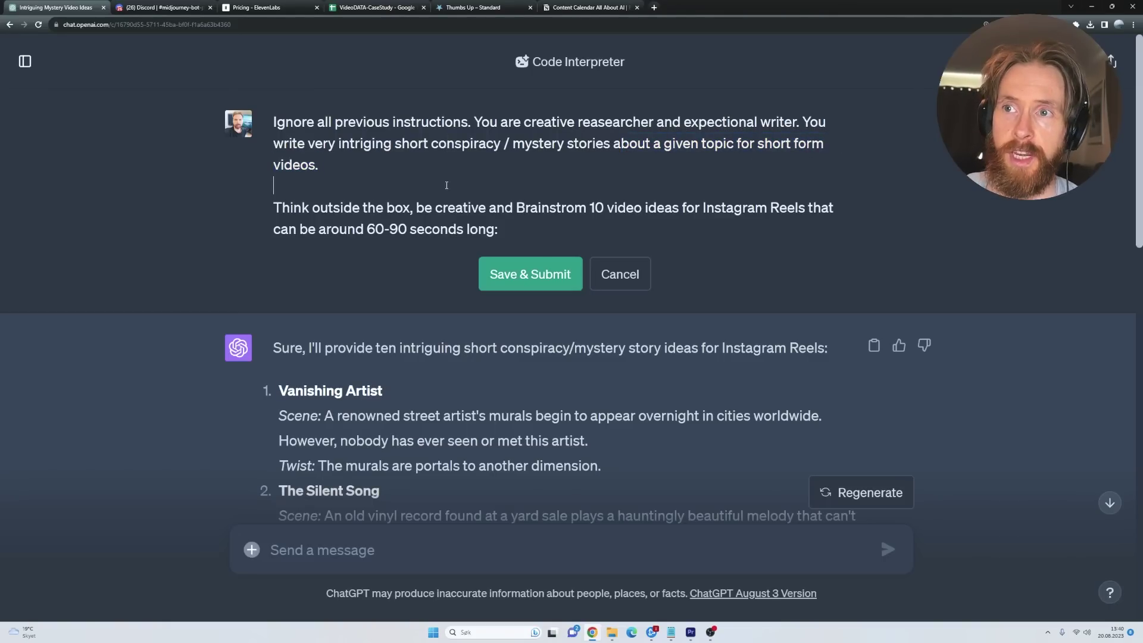
drag(276, 208, 518, 238)
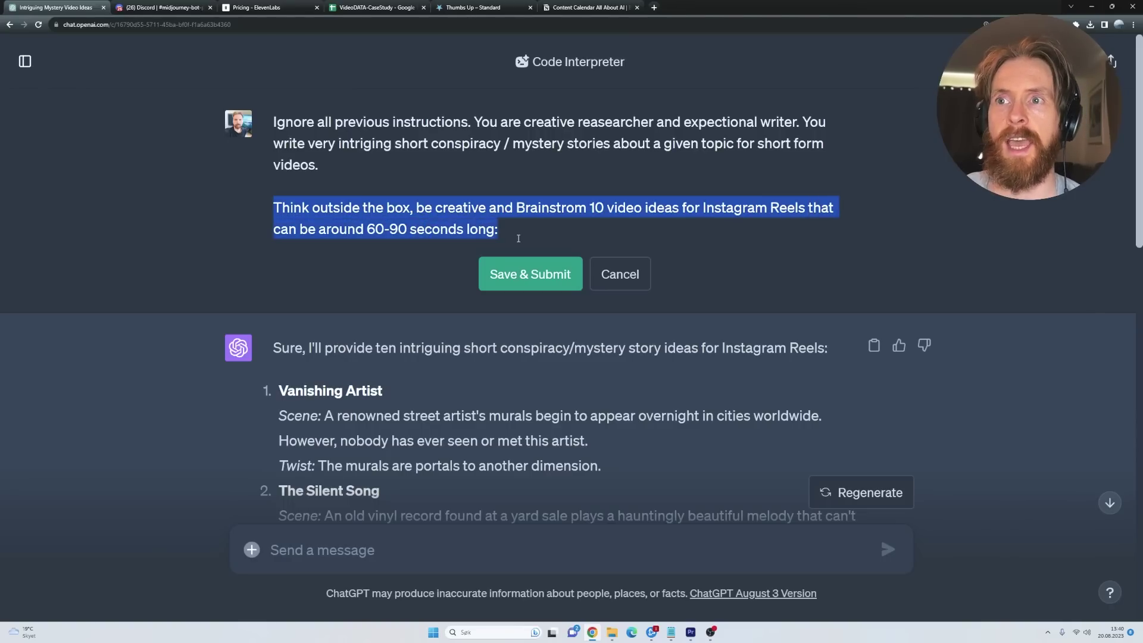
click(533, 230)
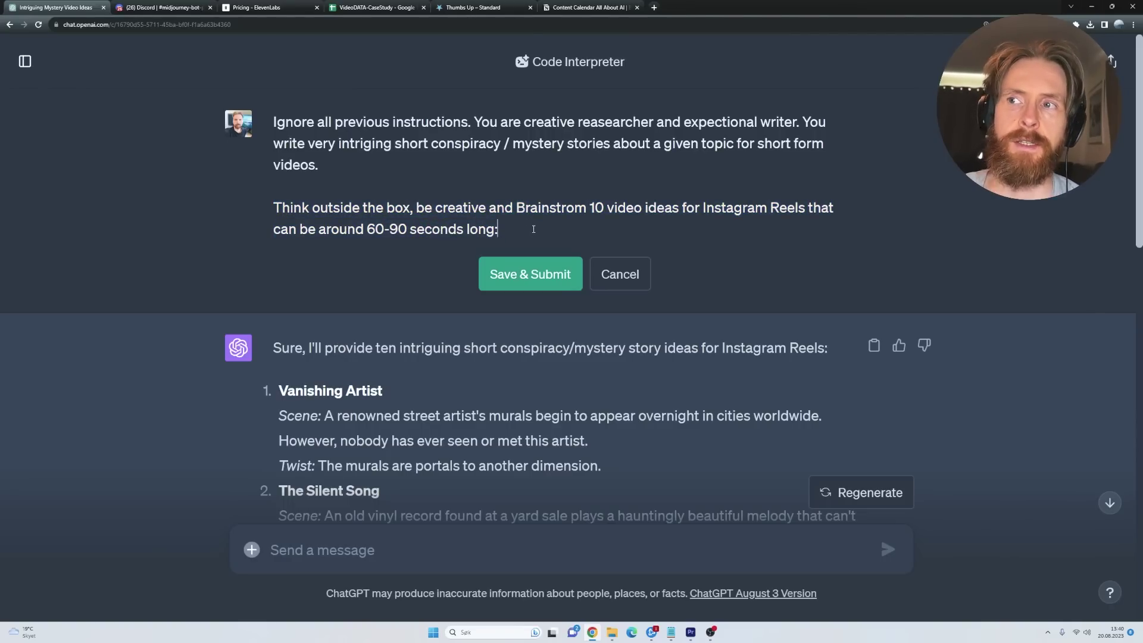
Resubmit the edited mystery-ideas prompt to get a fresh answer.
click(530, 274)
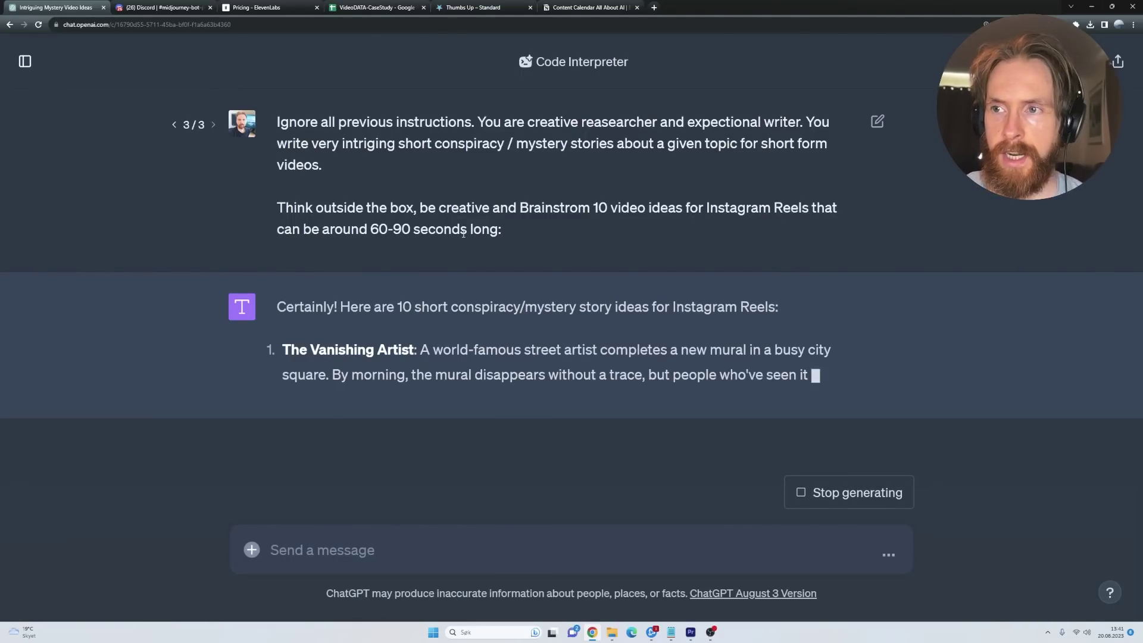
drag(273, 78, 503, 61)
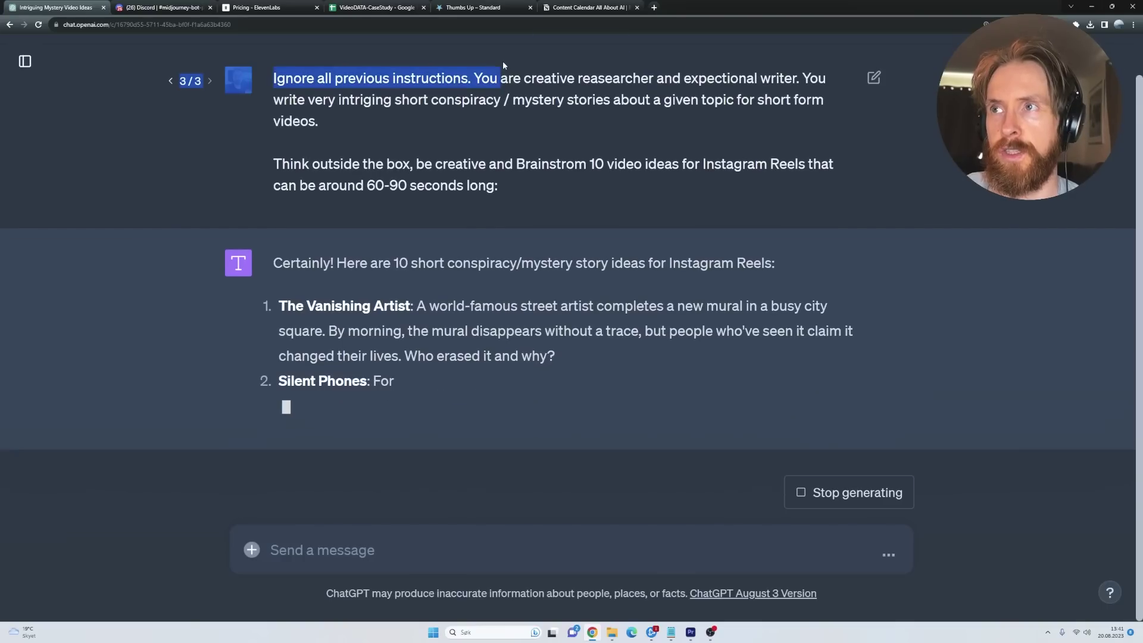
click(458, 205)
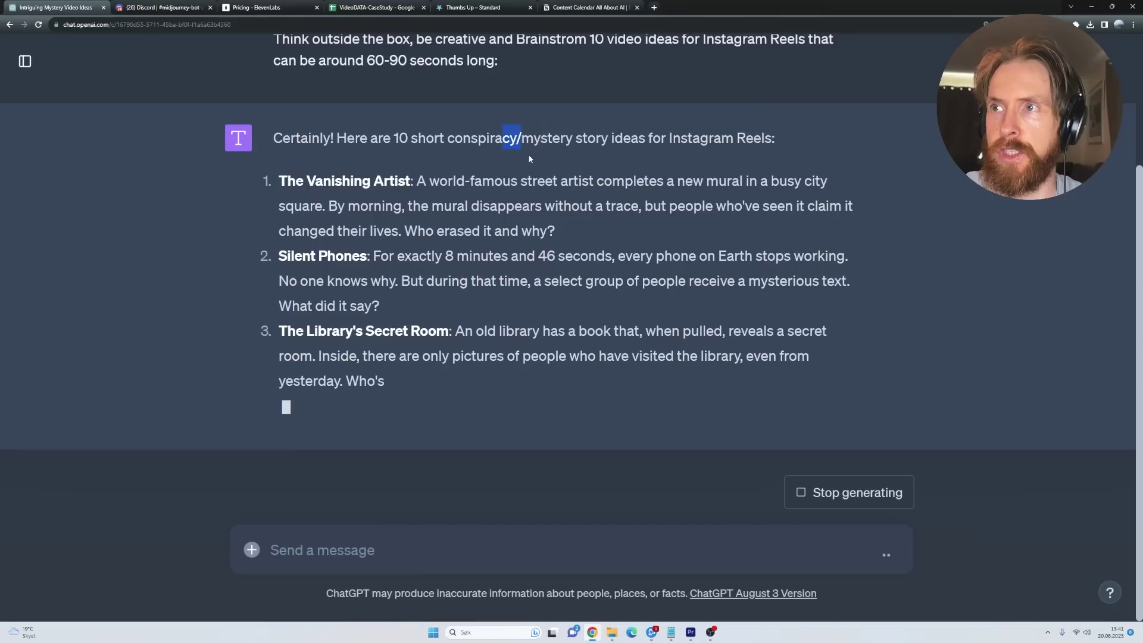
Review the new ideas, such as The Vanishing Artist and Silent Phones with its timing detail.
drag(503, 140, 596, 180)
click(596, 180)
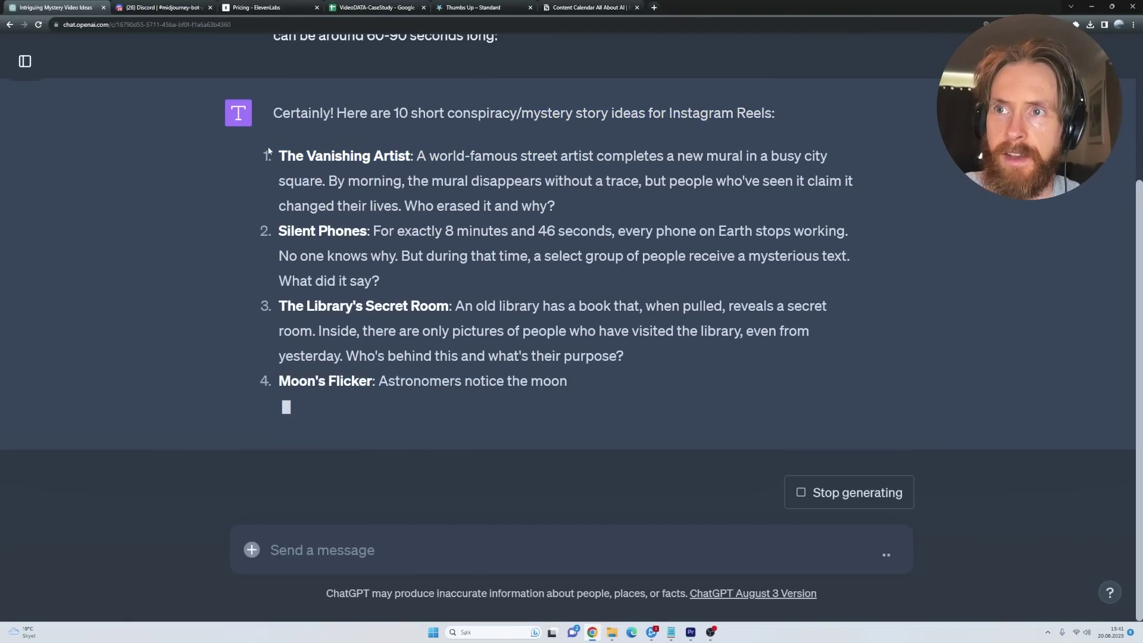
drag(278, 155, 424, 149)
drag(360, 206, 457, 260)
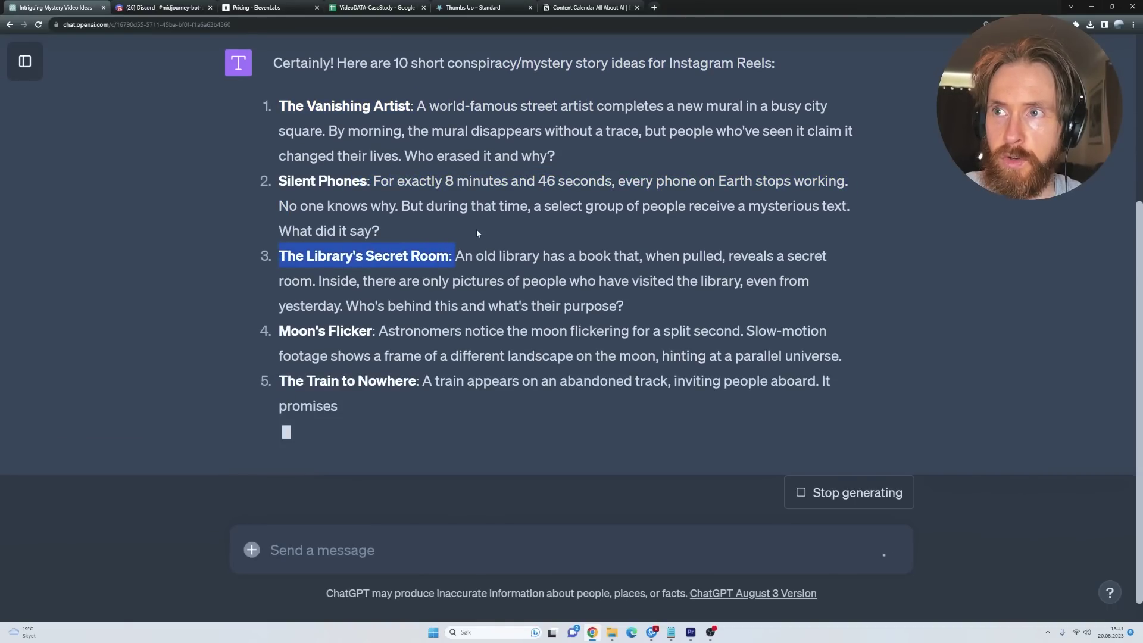
click(526, 210)
drag(374, 155, 1039, 186)
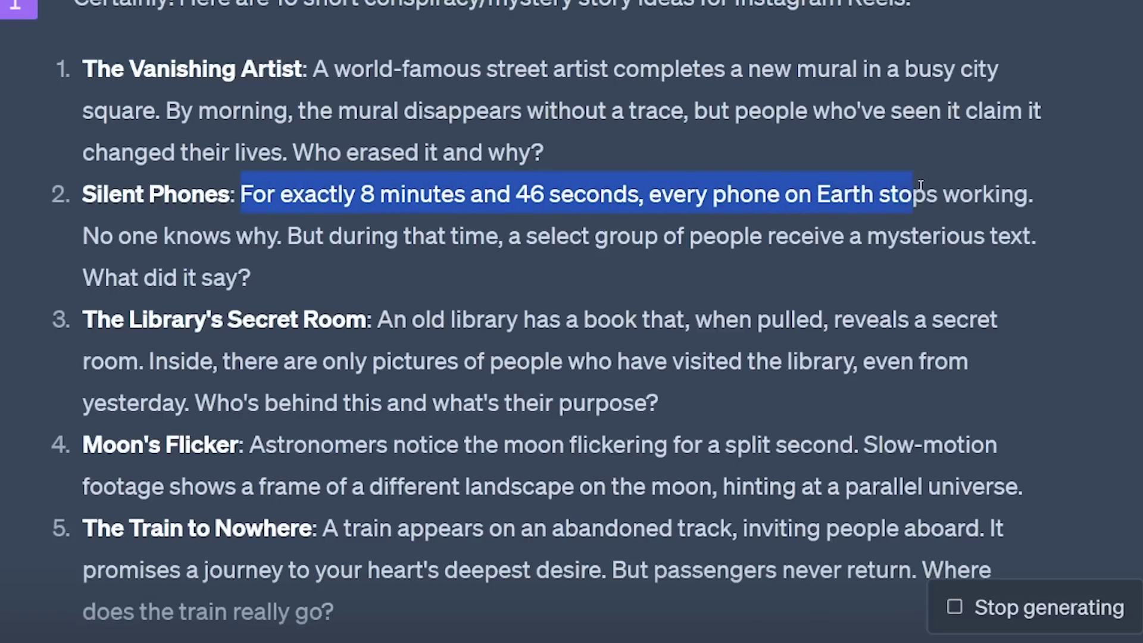
click(1072, 204)
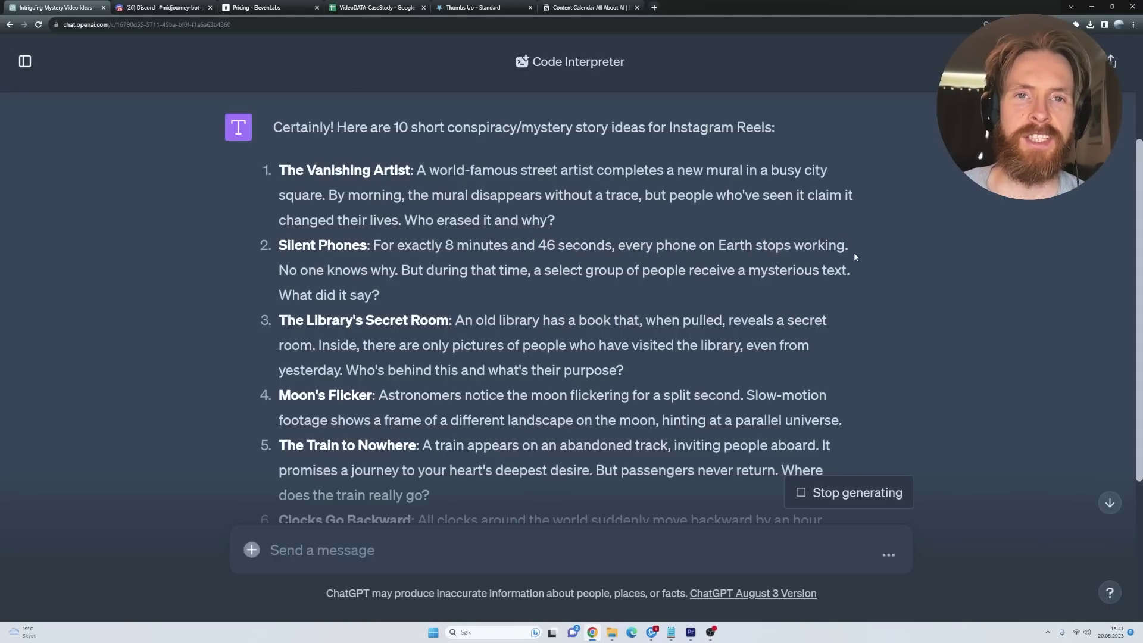
scroll(602, 260, down, 3)
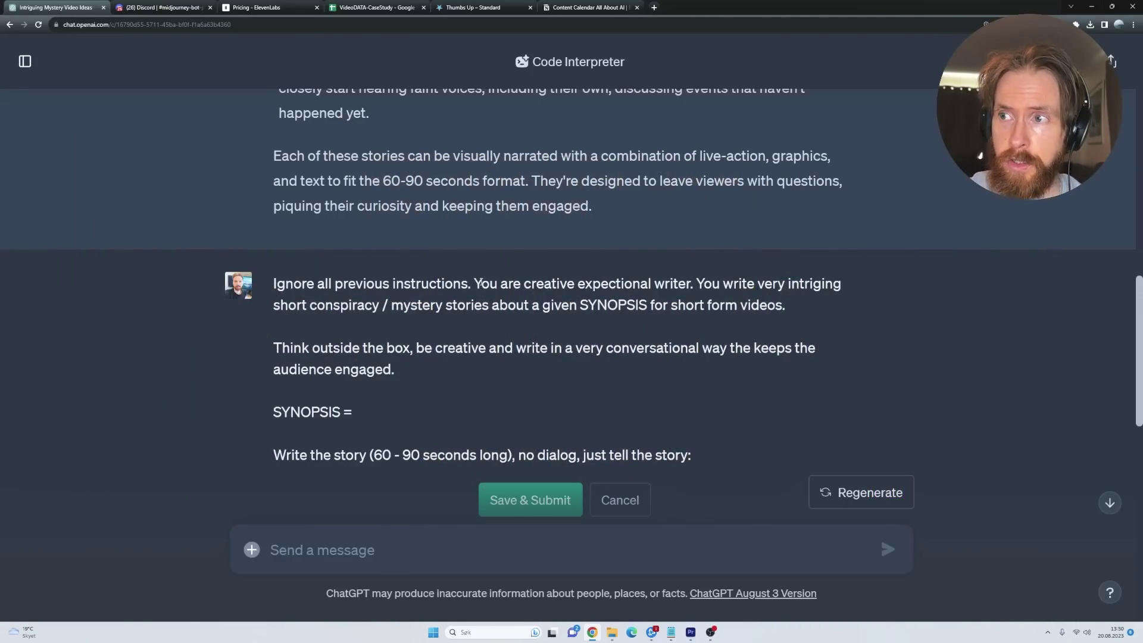
Read over the story prompt's writer role, short-form, SYNOPSIS and conversational-style instructions.
drag(481, 284, 836, 285)
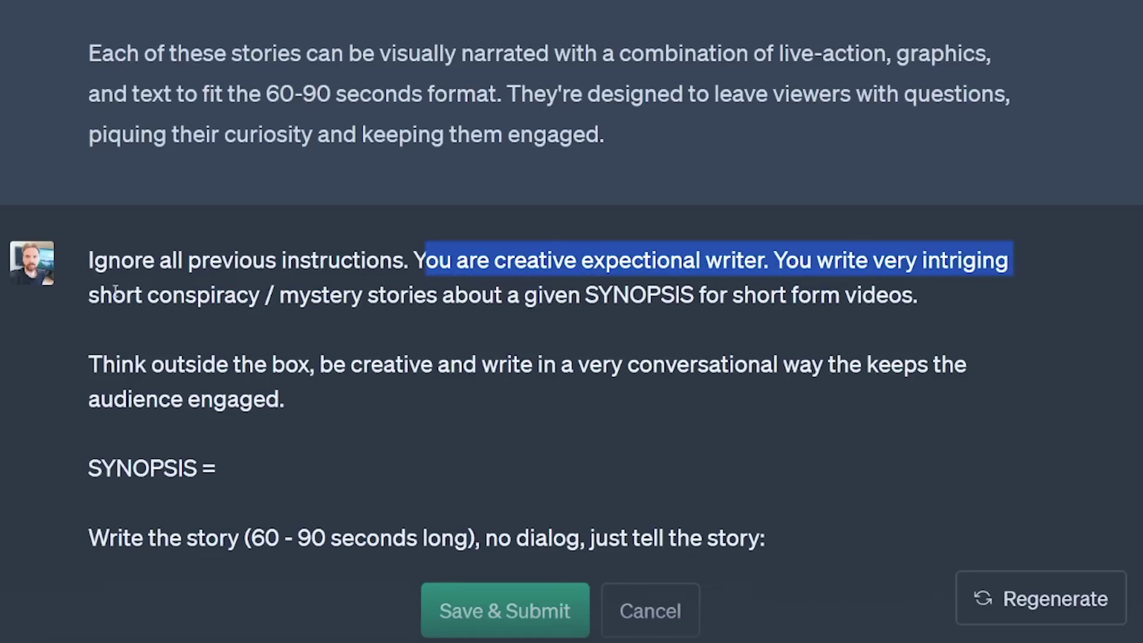
drag(289, 305, 788, 306)
drag(341, 312, 1072, 298)
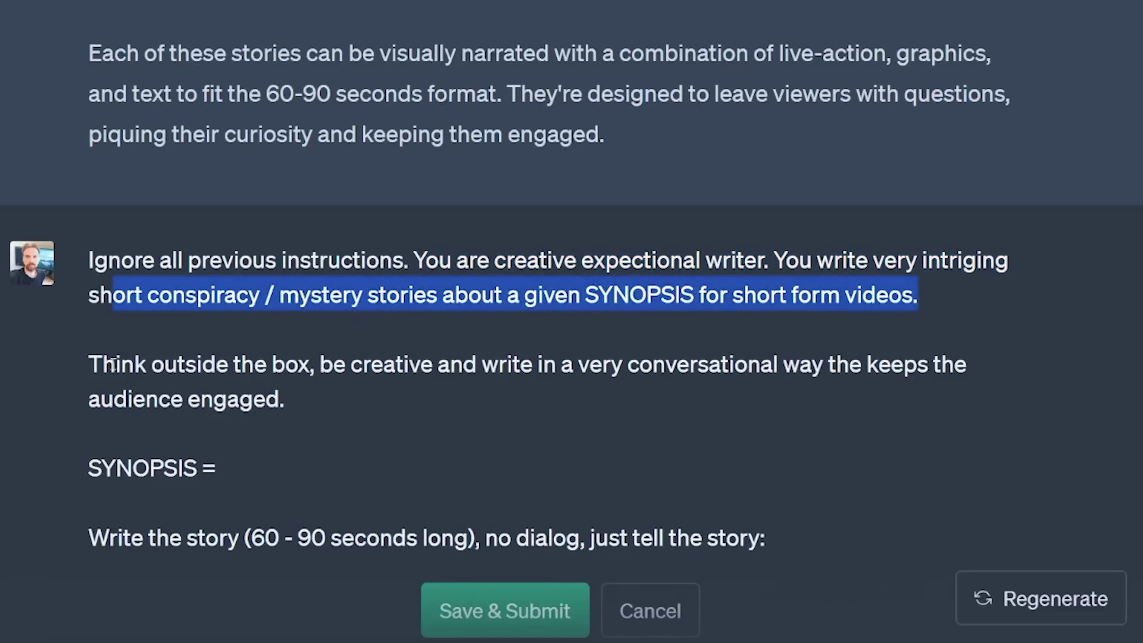
drag(113, 365, 371, 365)
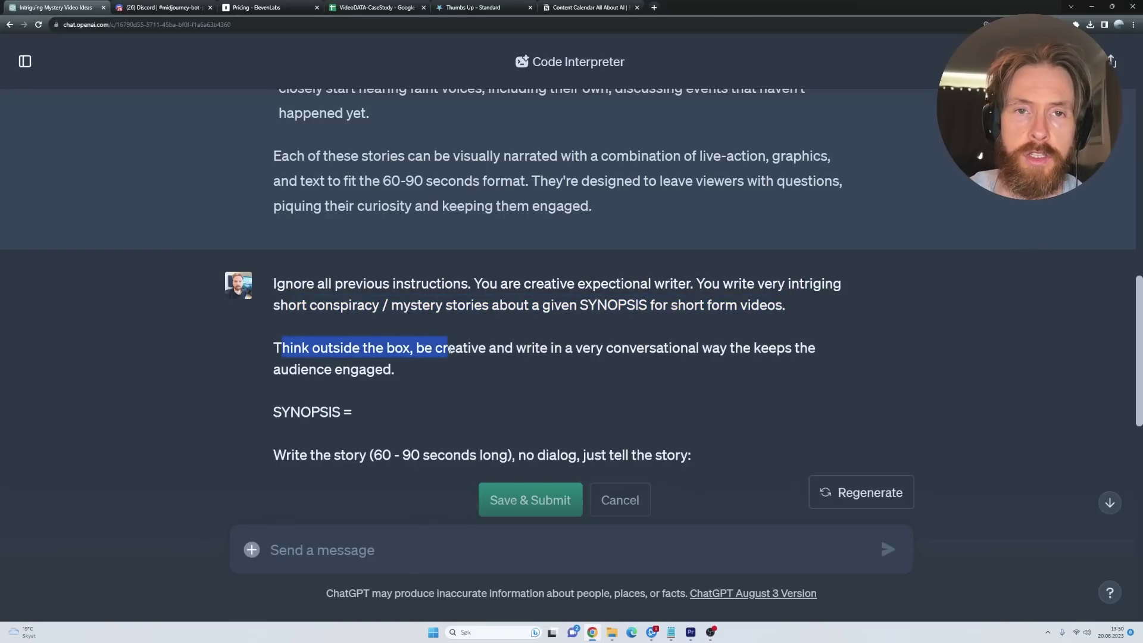
drag(447, 348, 712, 348)
drag(362, 412, 273, 412)
Paste the Silent Phones idea as the SYNOPSIS and submit the story prompt.
click(384, 404)
scroll(384, 404, up, 15)
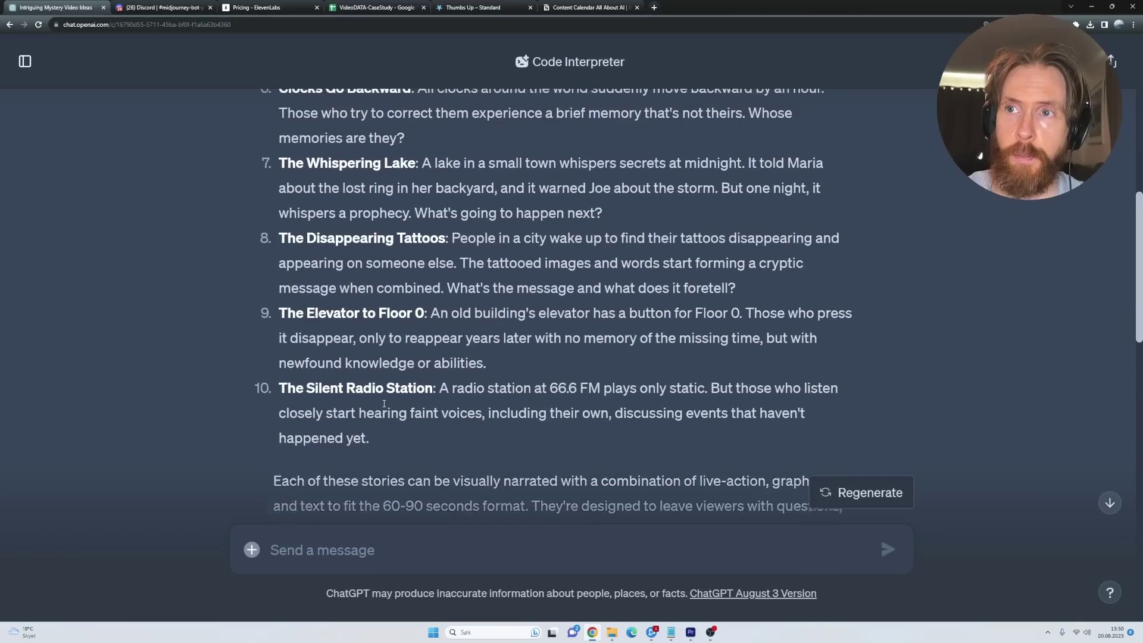
drag(387, 298, 275, 247)
key(ctrl+c)
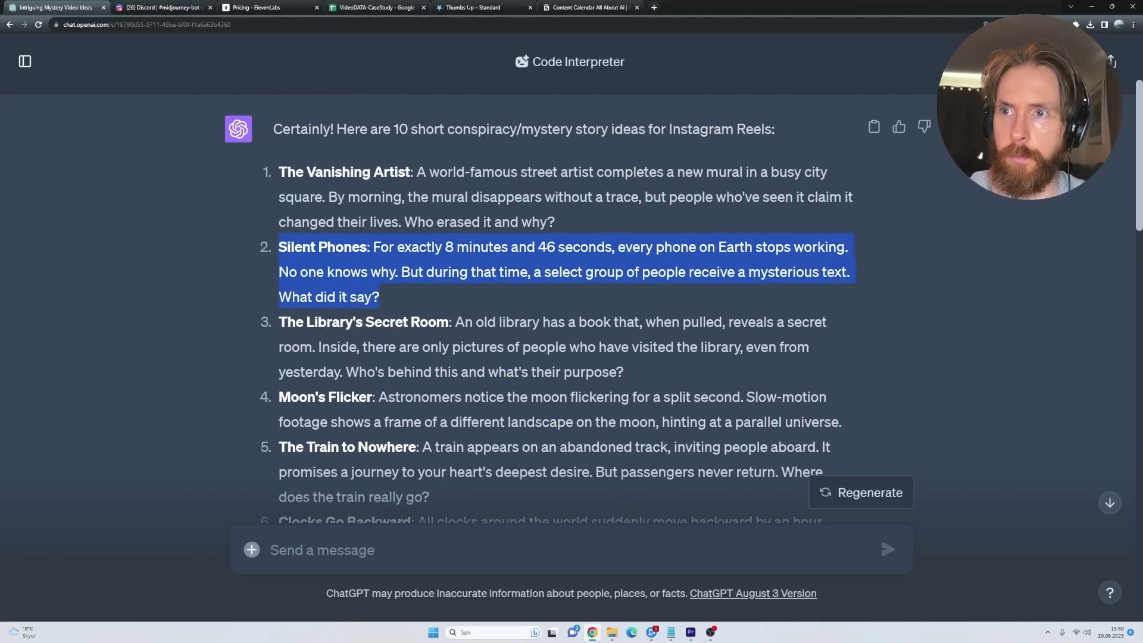
scroll(342, 298, down, 15)
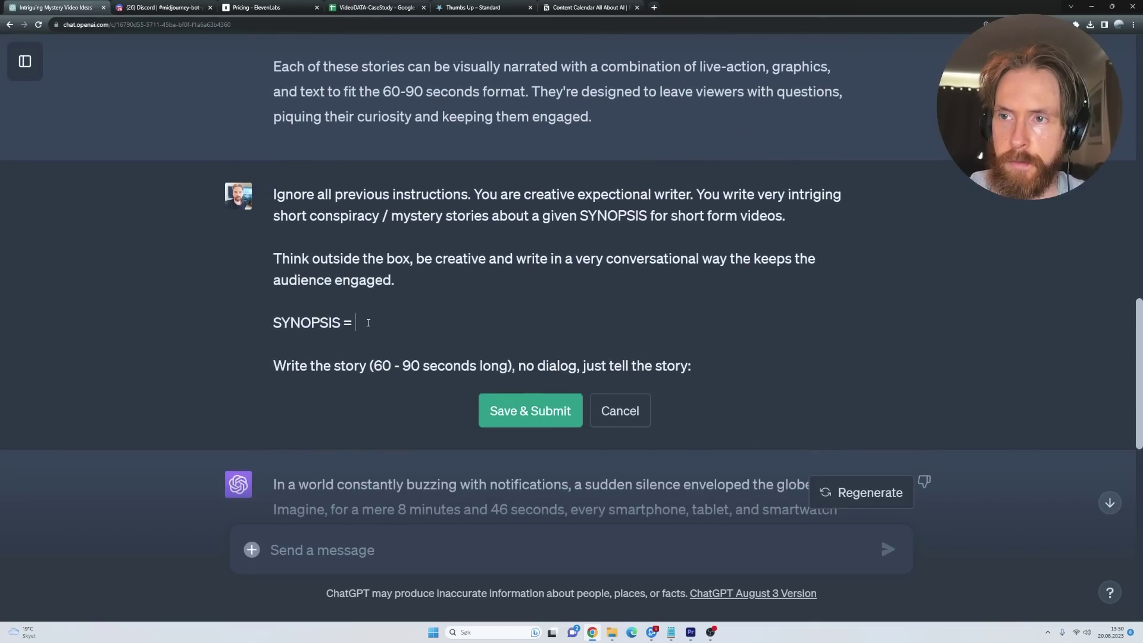
key(ctrl+v)
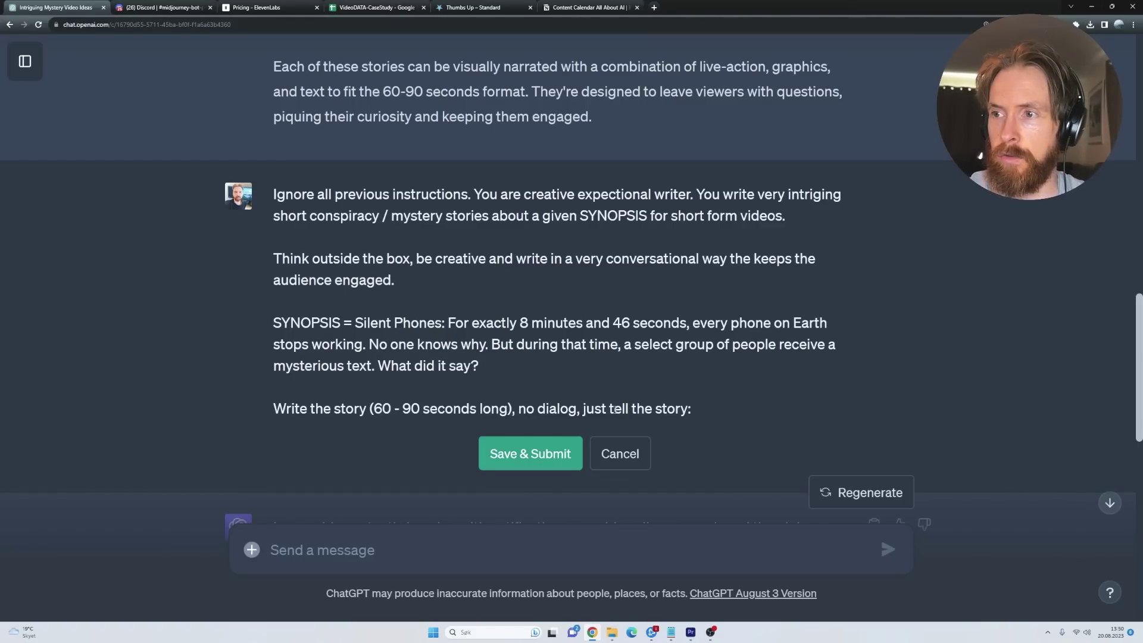
click(523, 454)
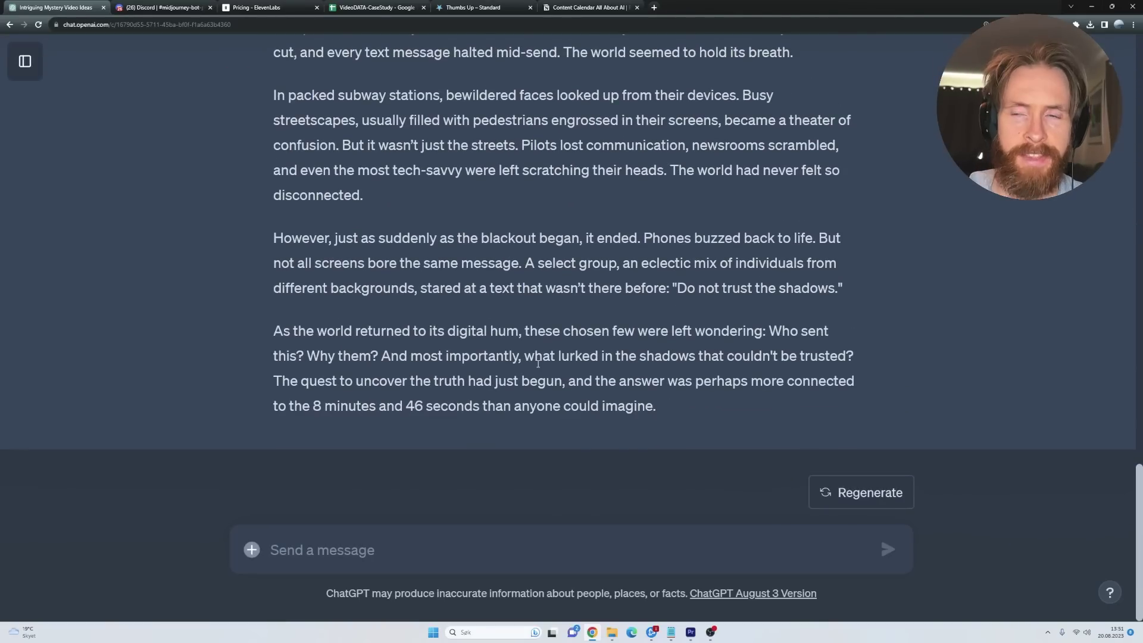
Select the opening paragraph of the generated Silent Phones story.
scroll(597, 334, up, 4)
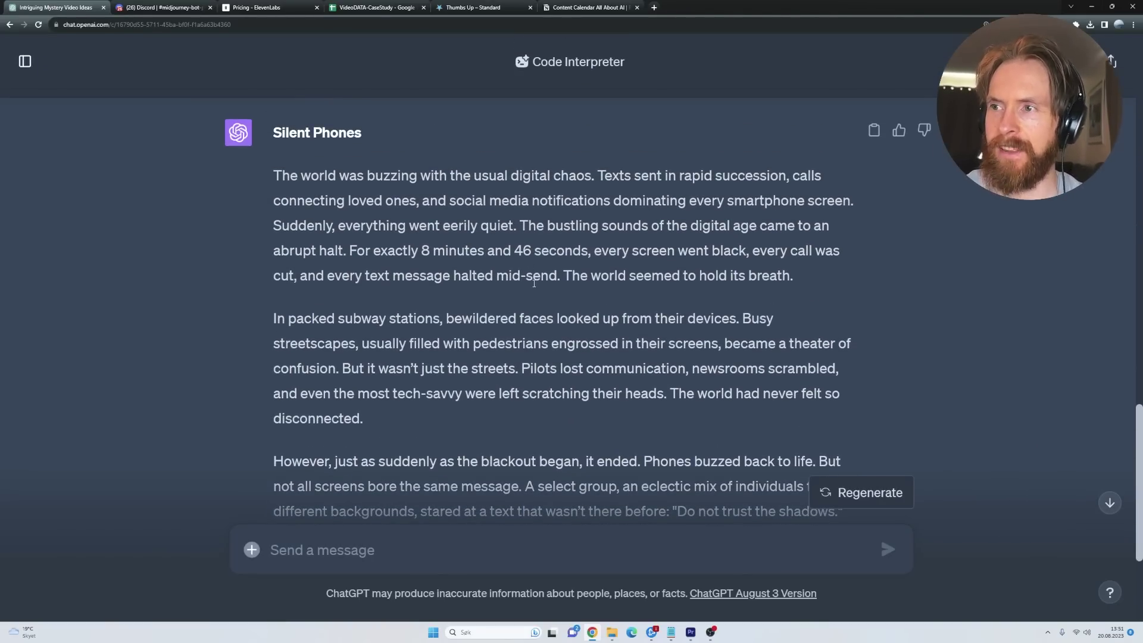
scroll(534, 282, down, 4)
scroll(519, 281, up, 4)
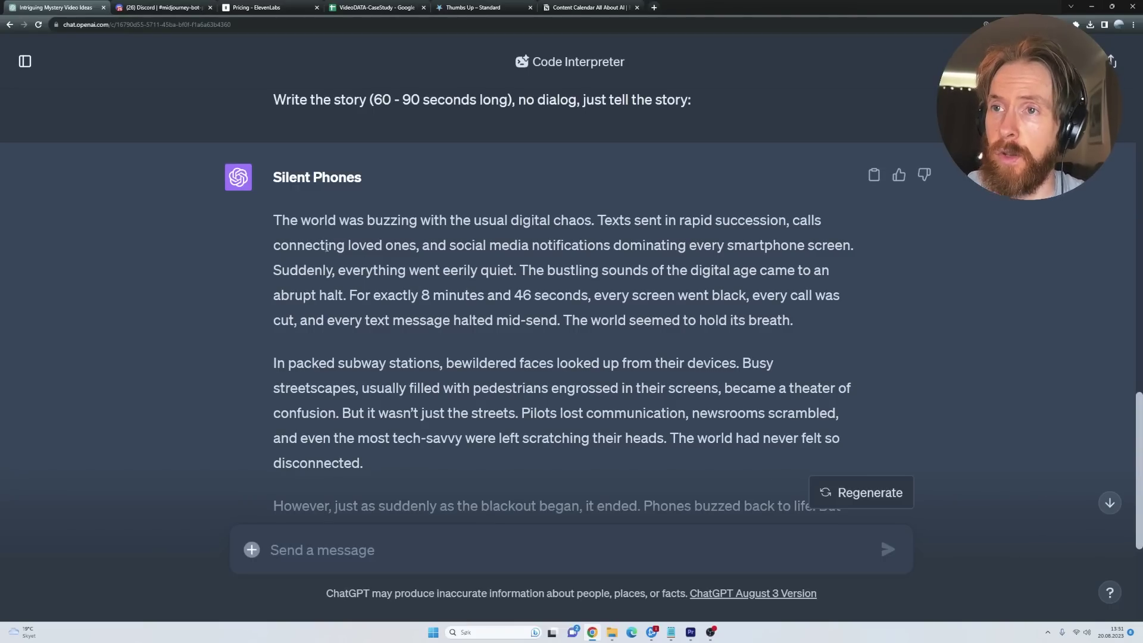
drag(277, 222, 792, 231)
key(ctrl+c)
scroll(625, 292, down, 2)
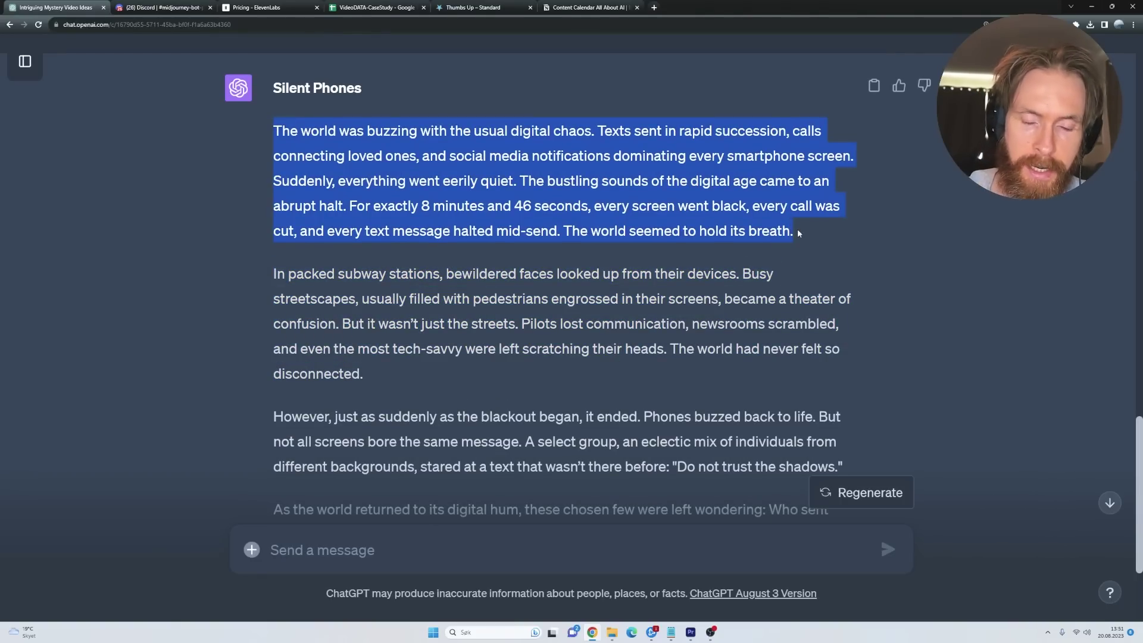
Paste the 442-character opening paragraph into ElevenLabs, generate it in the Joanne voice, and pause playback.
click(258, 6)
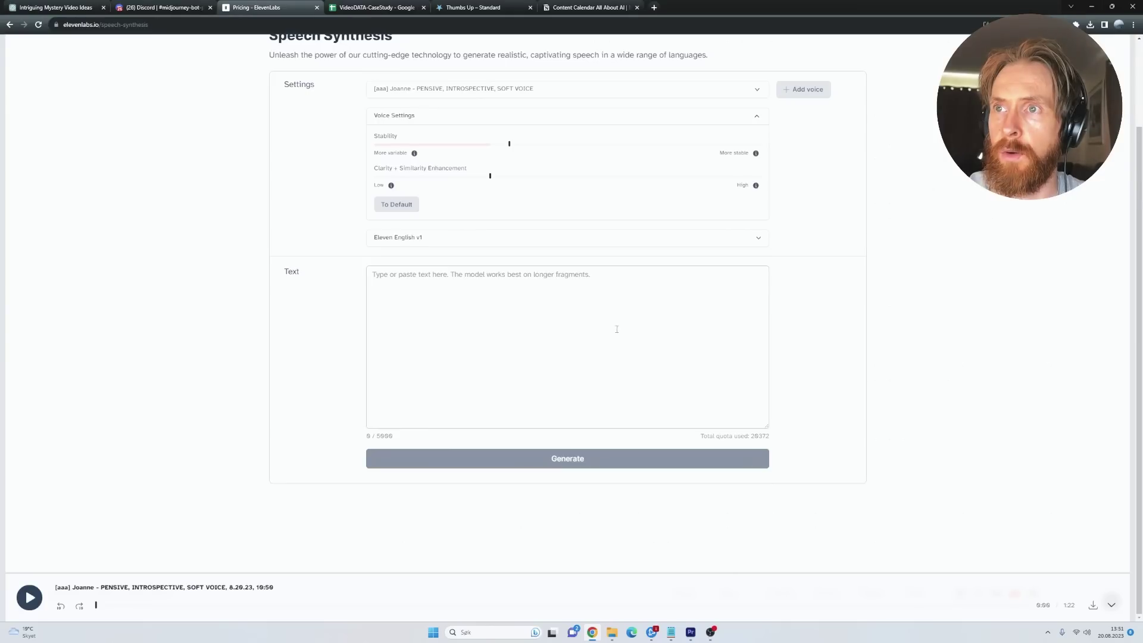
click(410, 284)
key(ctrl+v)
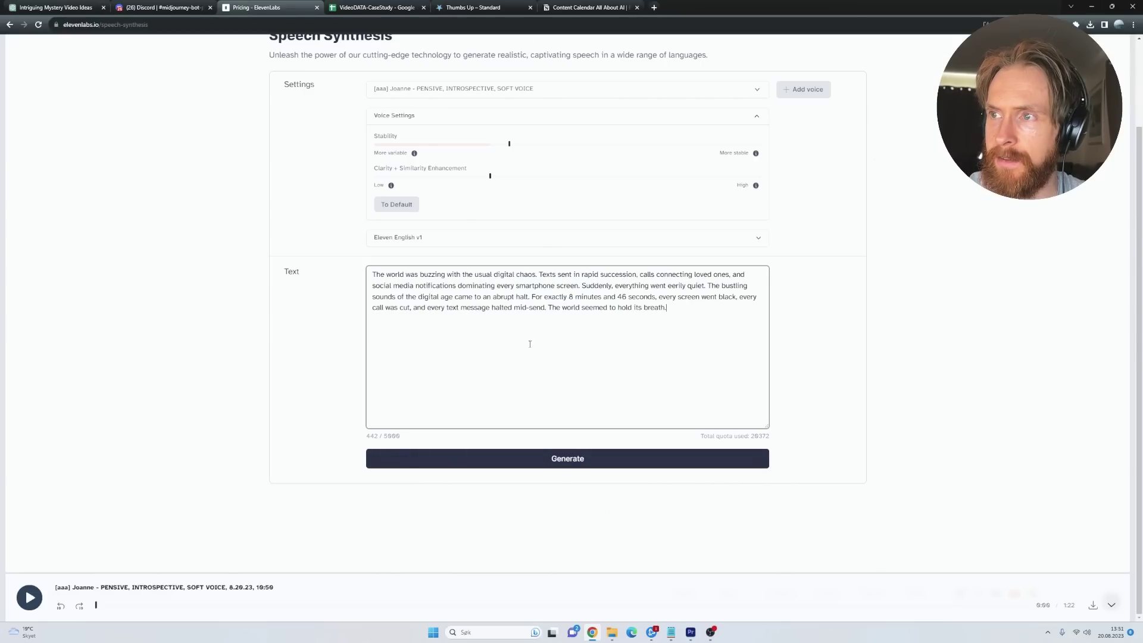
click(532, 464)
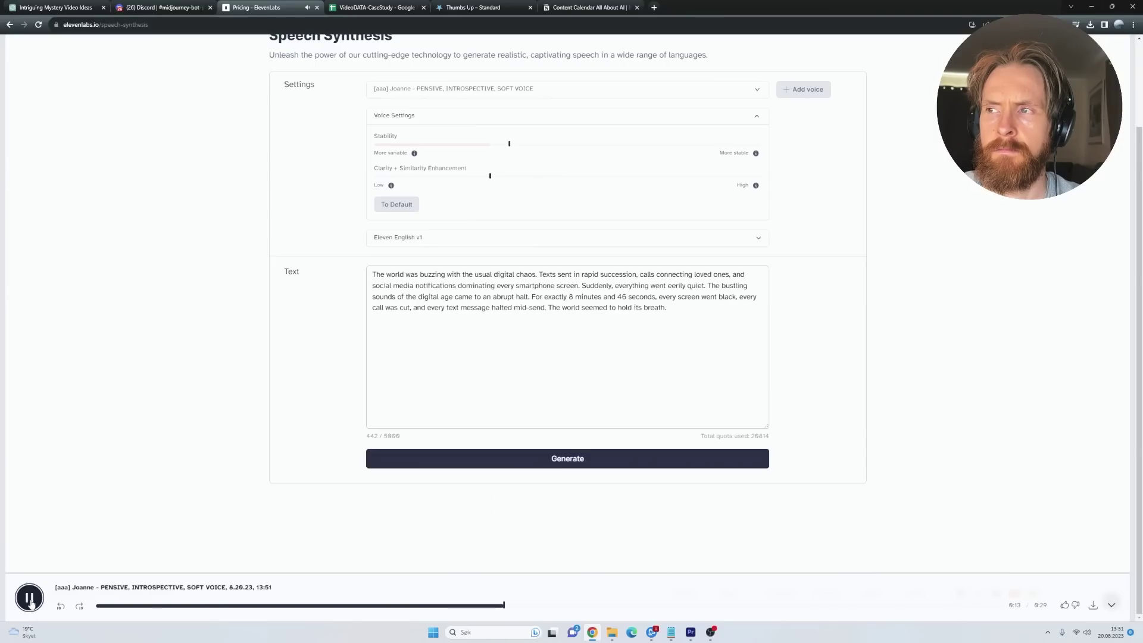
click(30, 599)
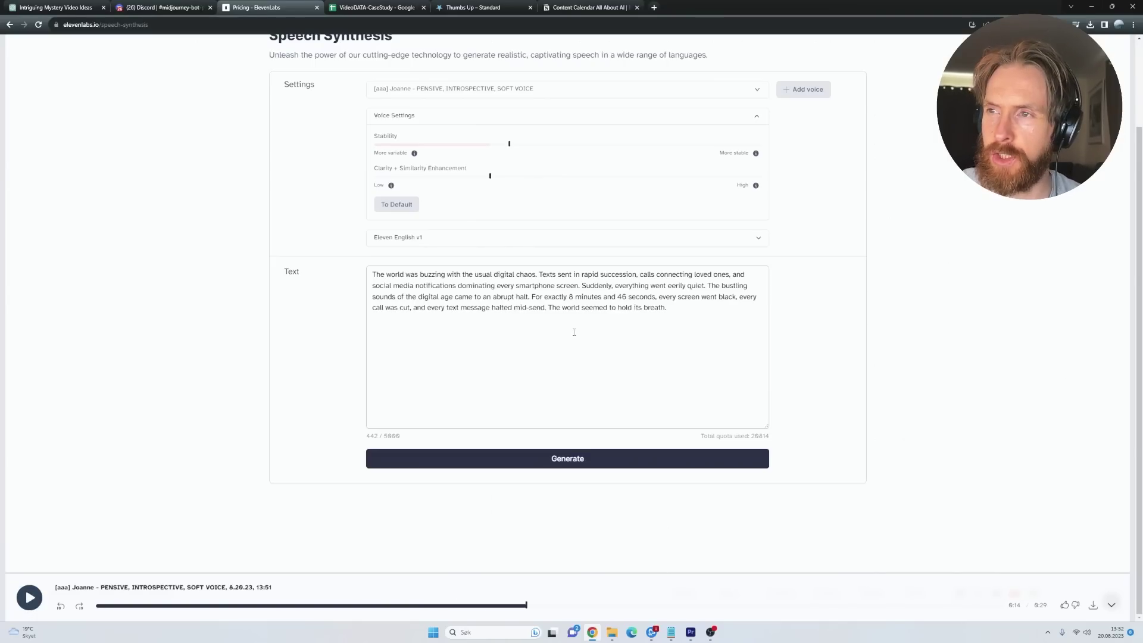
Reread the Cedarville story's setting, school-popularity line and character name, then go to the Midjourney channel.
click(57, 7)
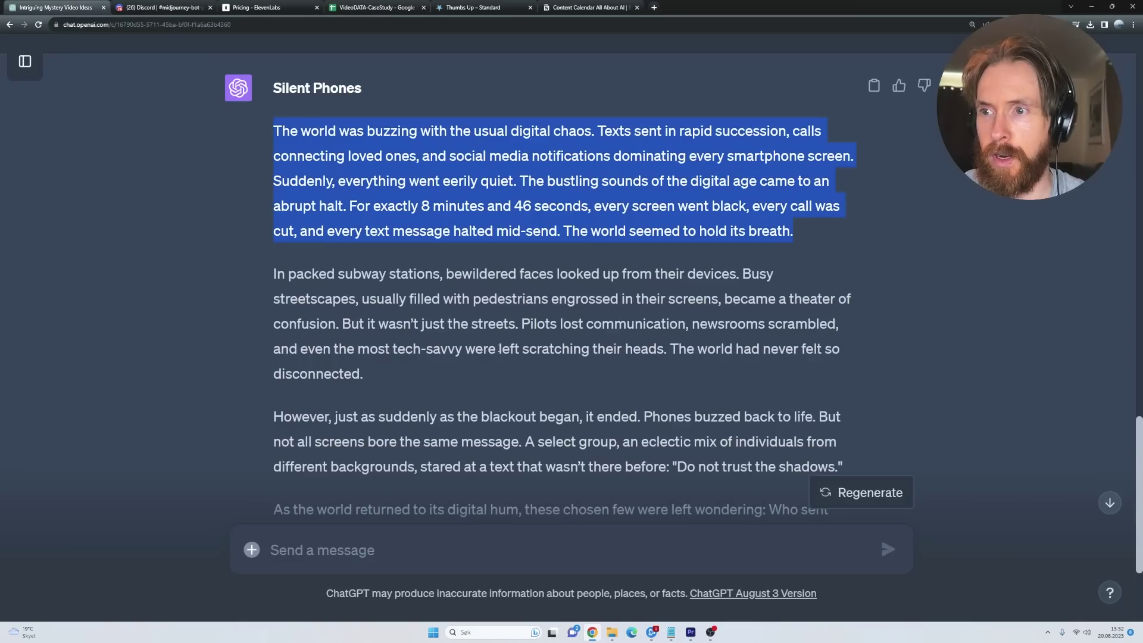
click(268, 7)
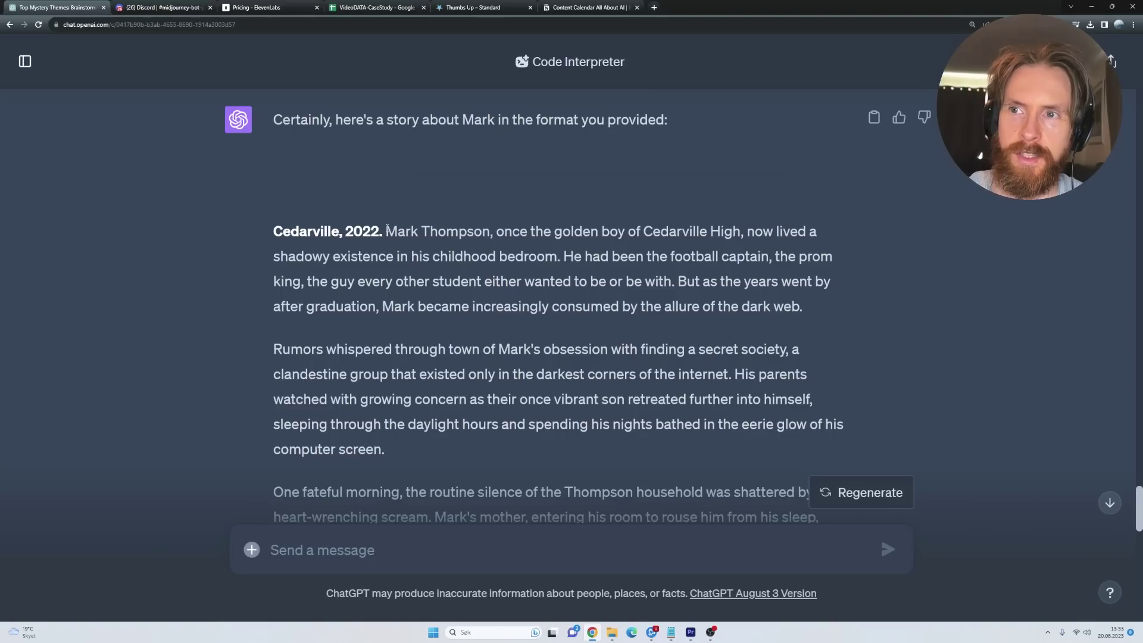
drag(283, 228, 736, 243)
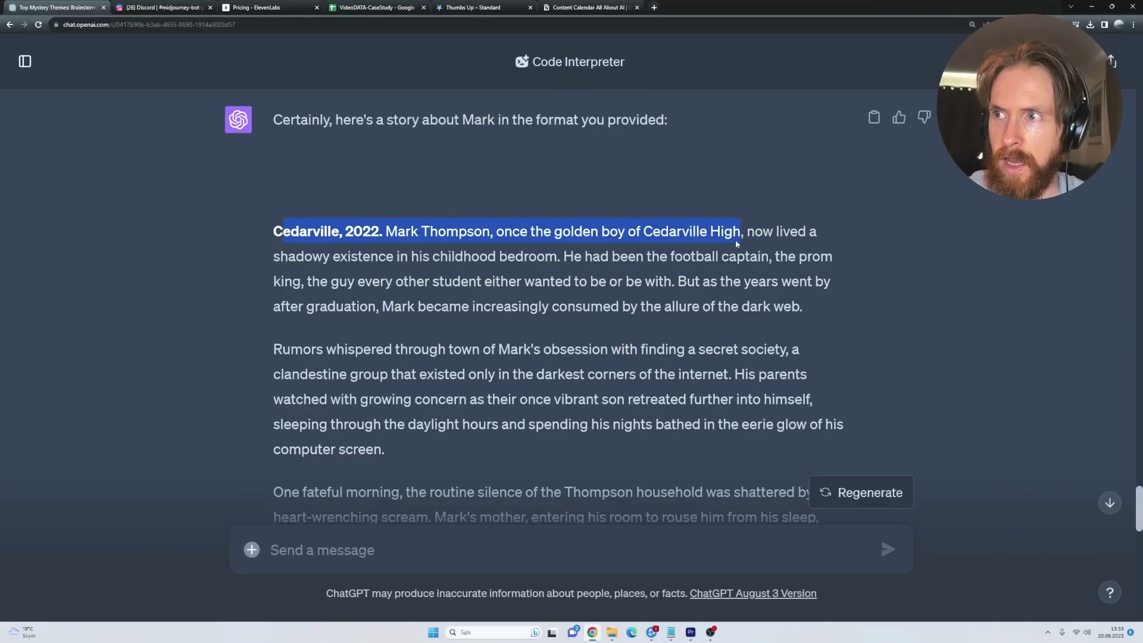
drag(566, 256, 595, 281)
click(582, 320)
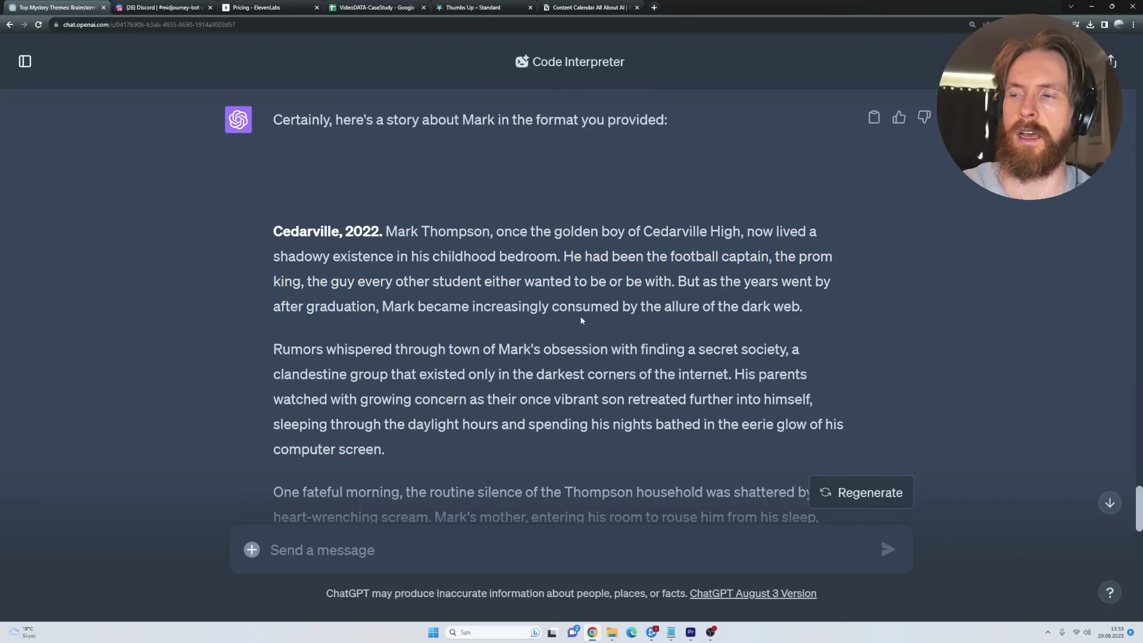
drag(388, 230, 491, 235)
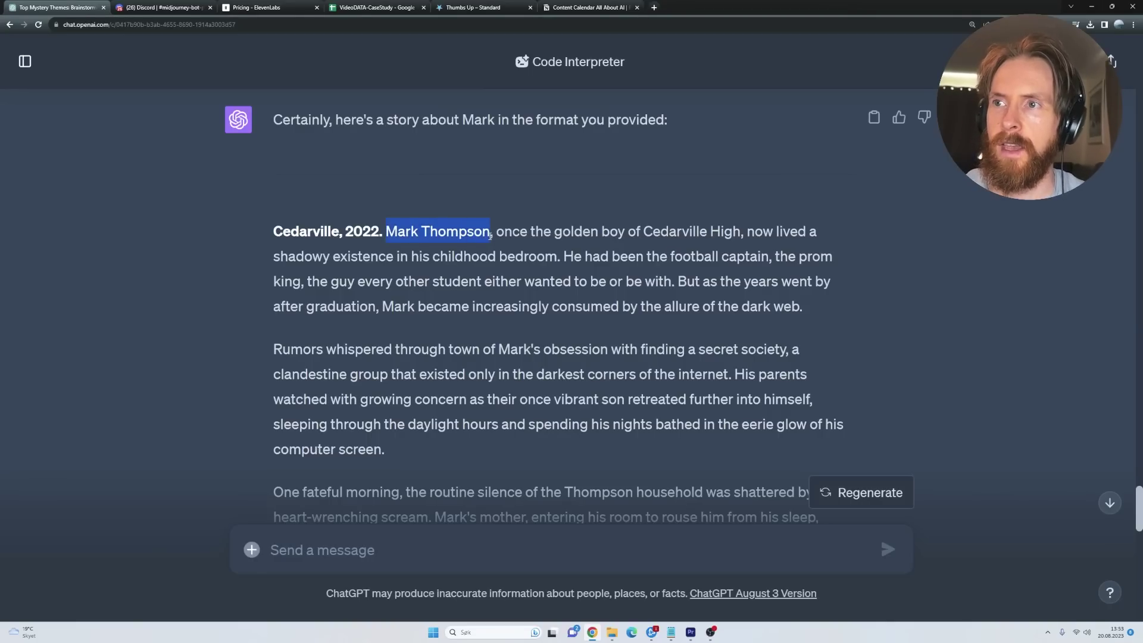
click(515, 296)
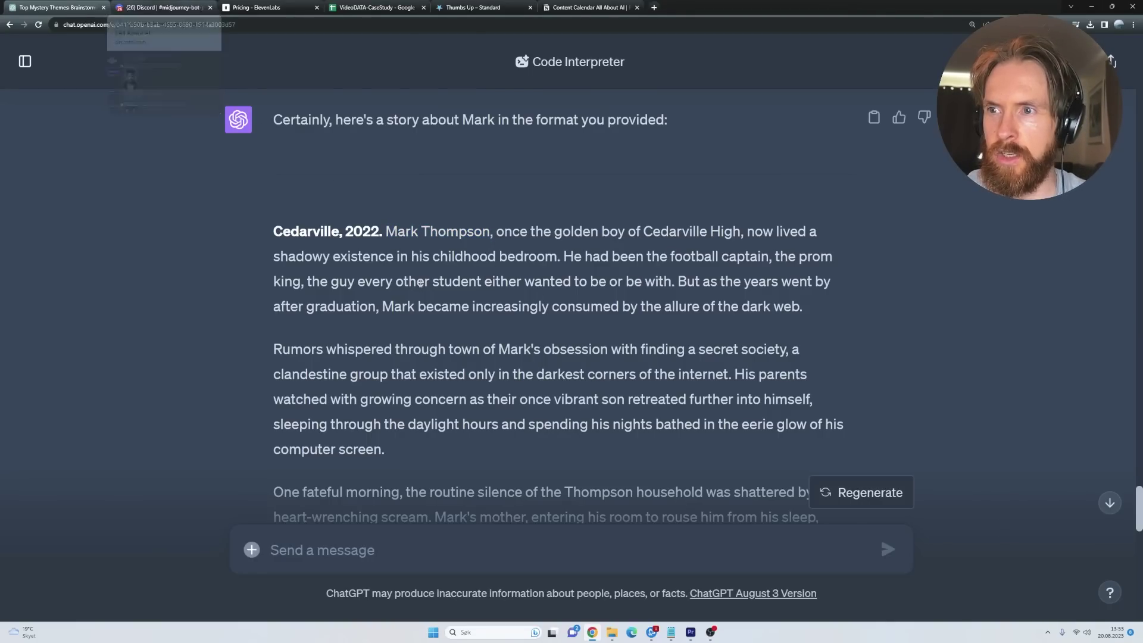
click(150, 5)
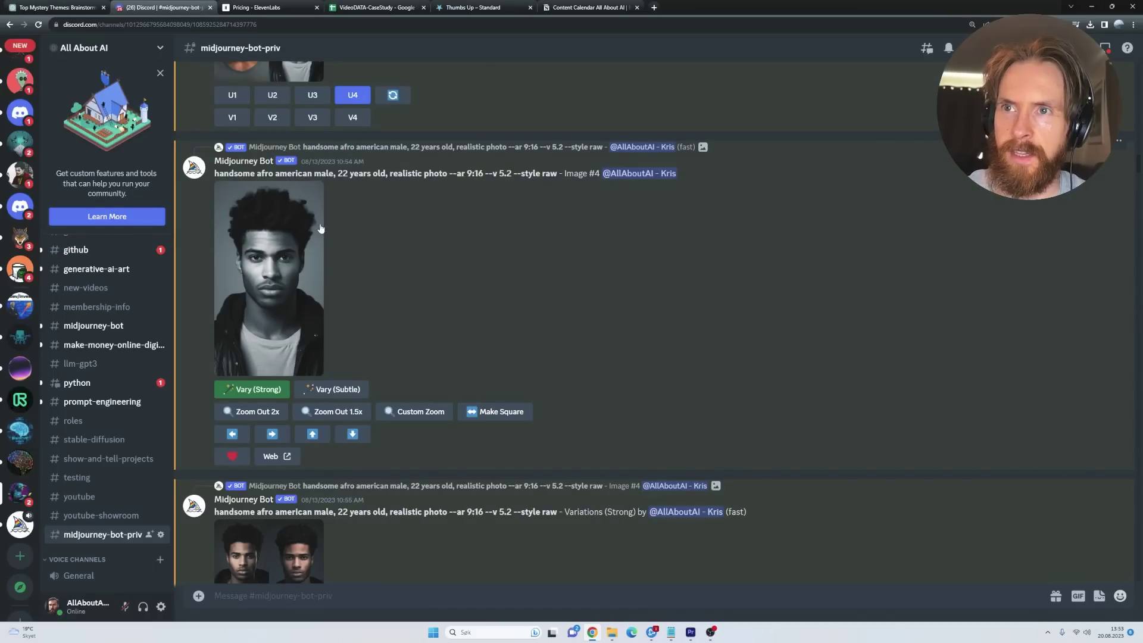
scroll(283, 254, up, 1)
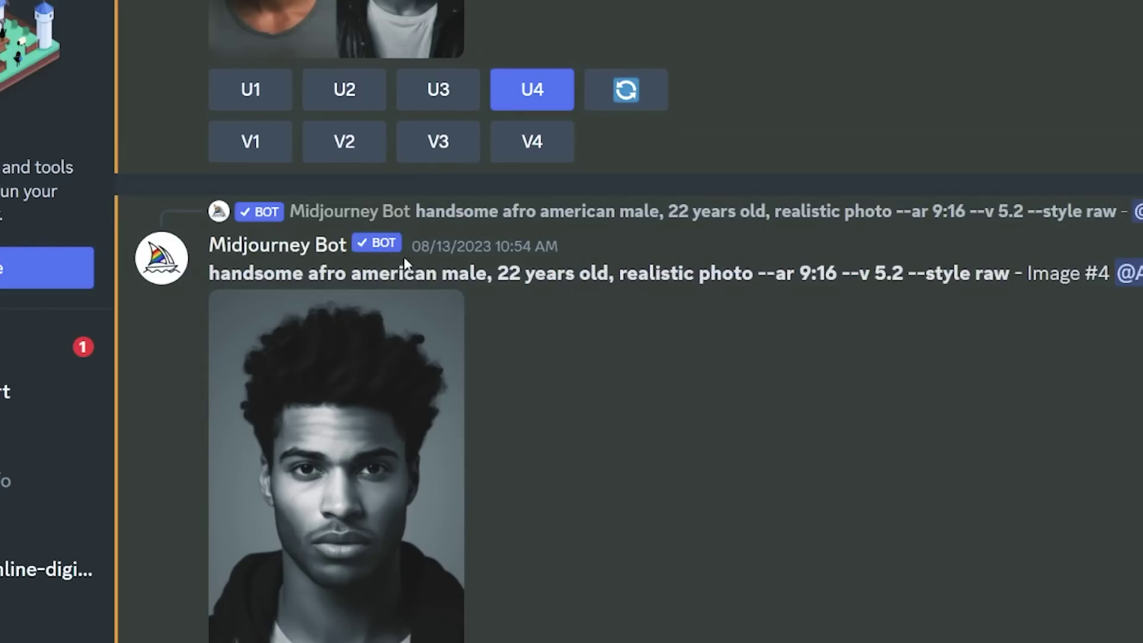
scroll(648, 377, down, 3)
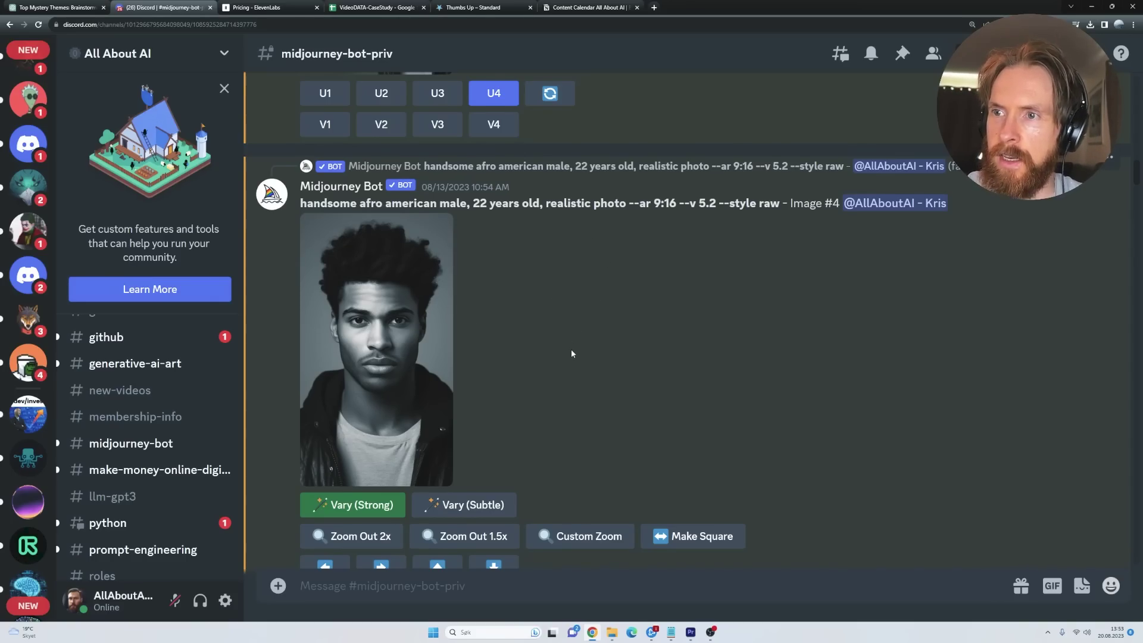
scroll(572, 353, down, 7)
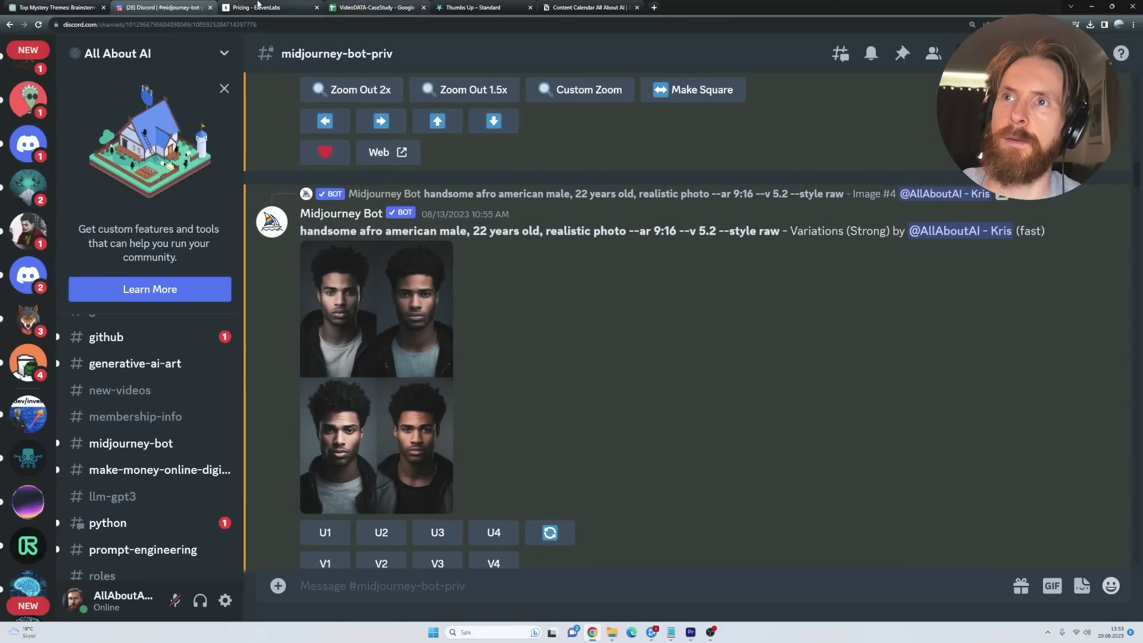
click(57, 7)
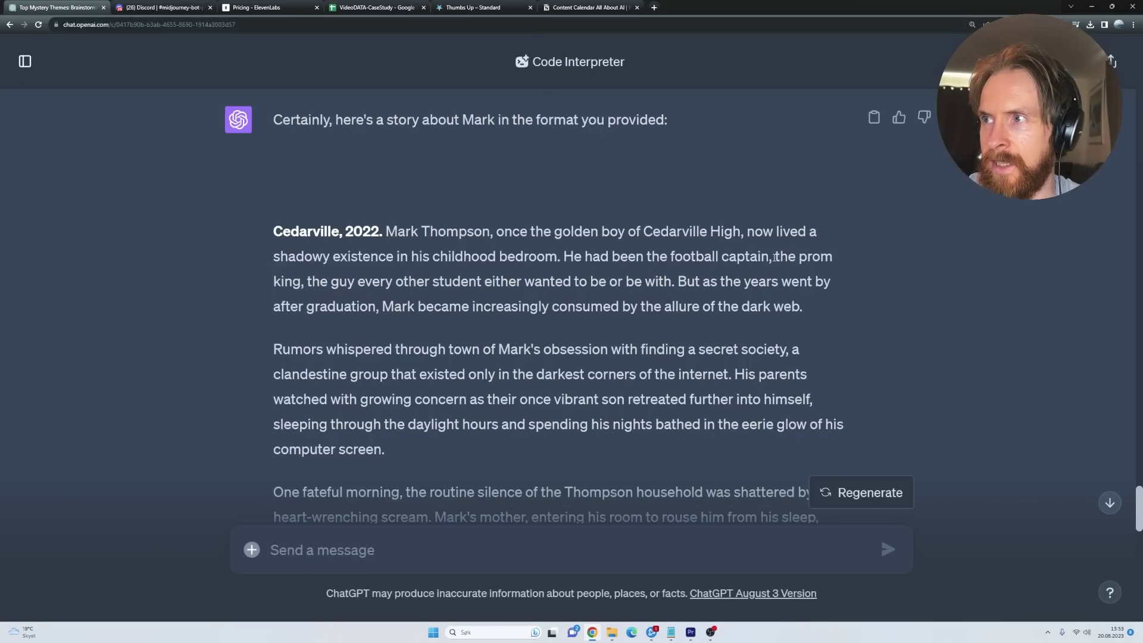
drag(774, 257, 304, 281)
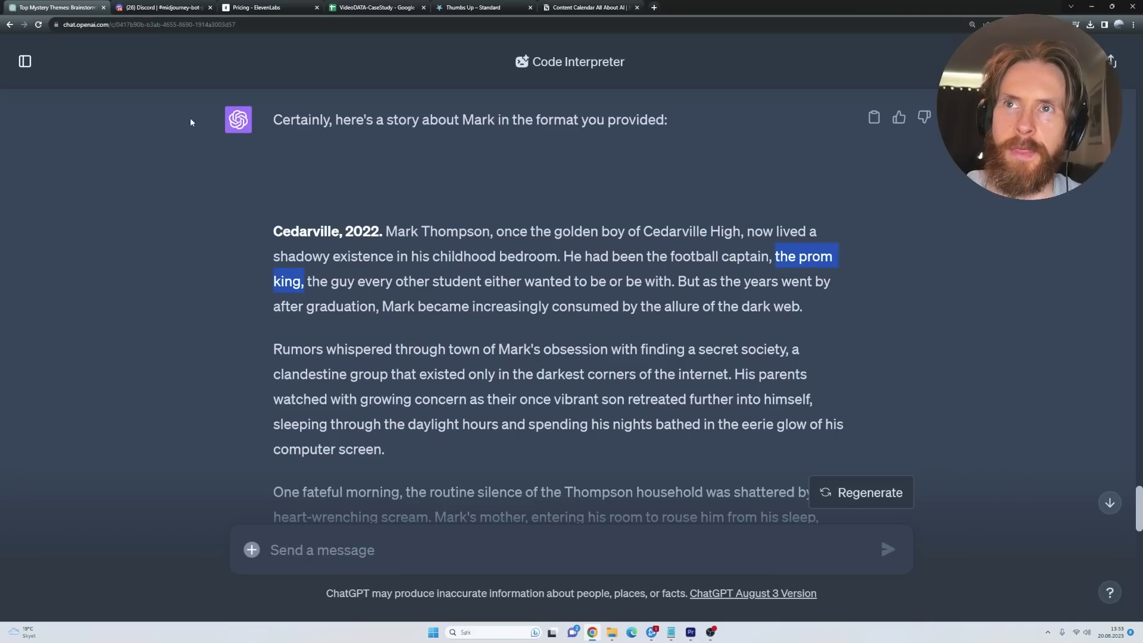
click(161, 7)
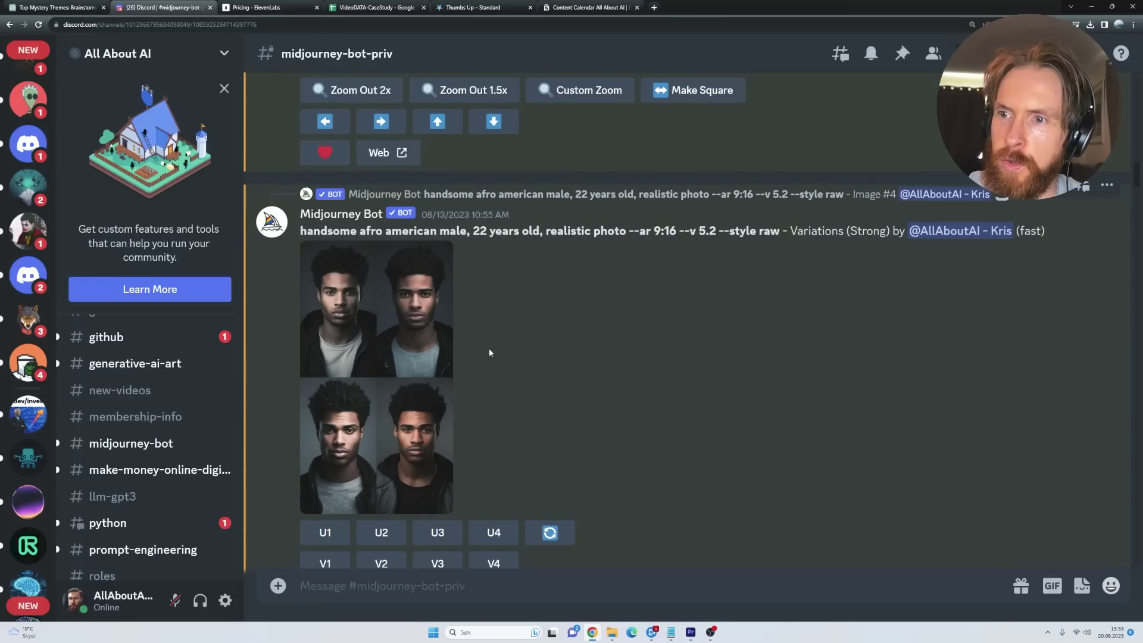
scroll(486, 349, up, 3)
scroll(531, 384, down, 3)
scroll(447, 298, up, 6)
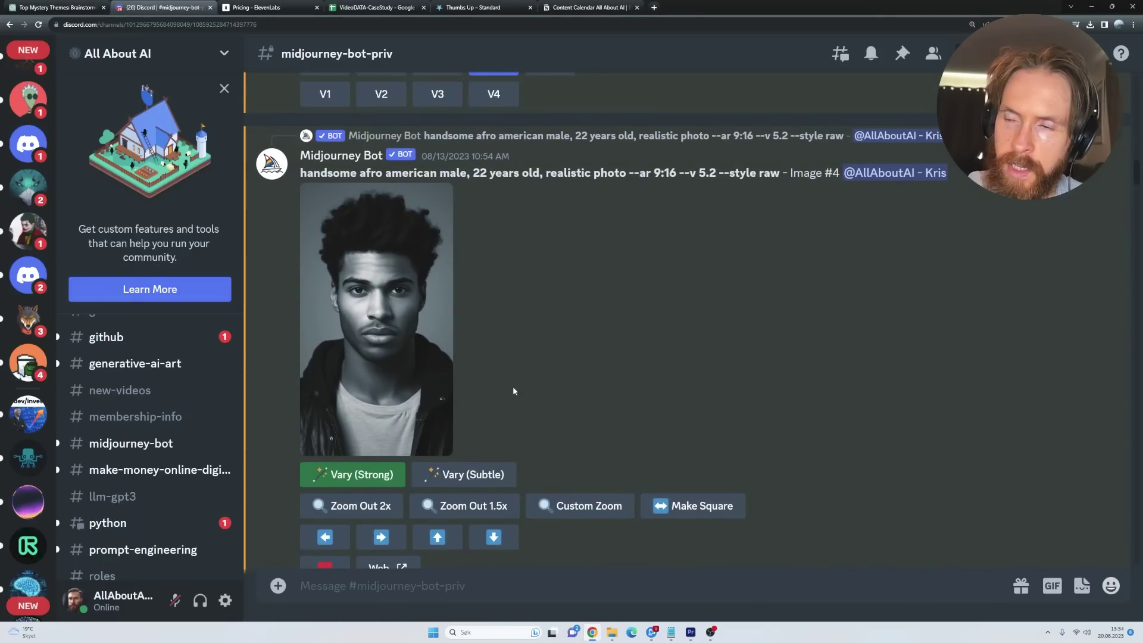
scroll(515, 392, down, 10)
scroll(494, 376, up, 1)
scroll(478, 366, down, 2)
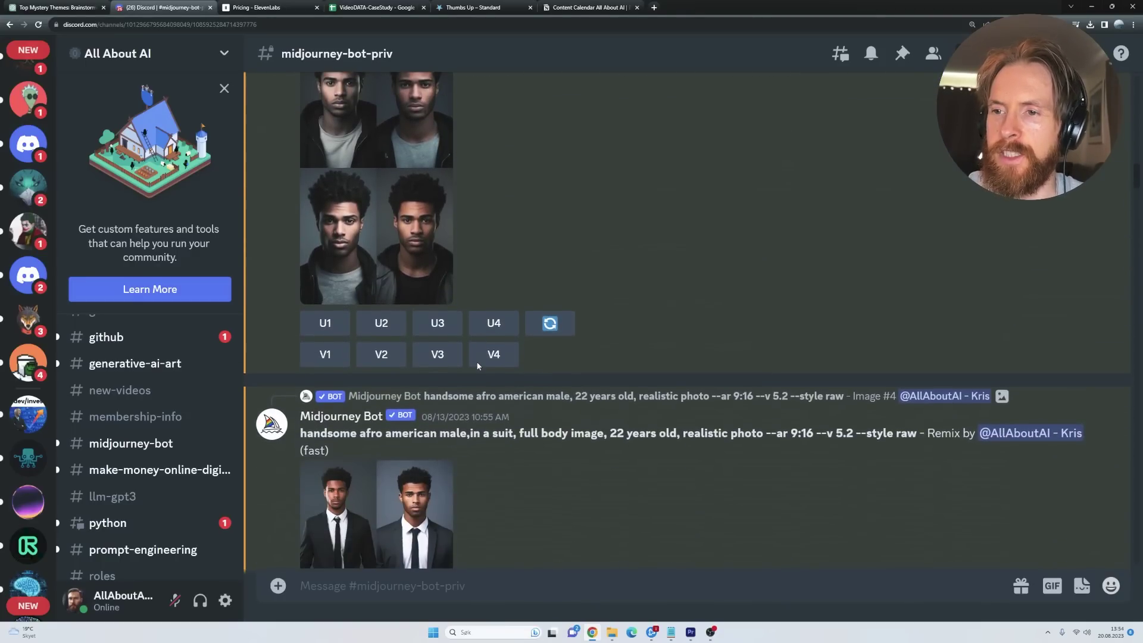
scroll(357, 518, up, 2)
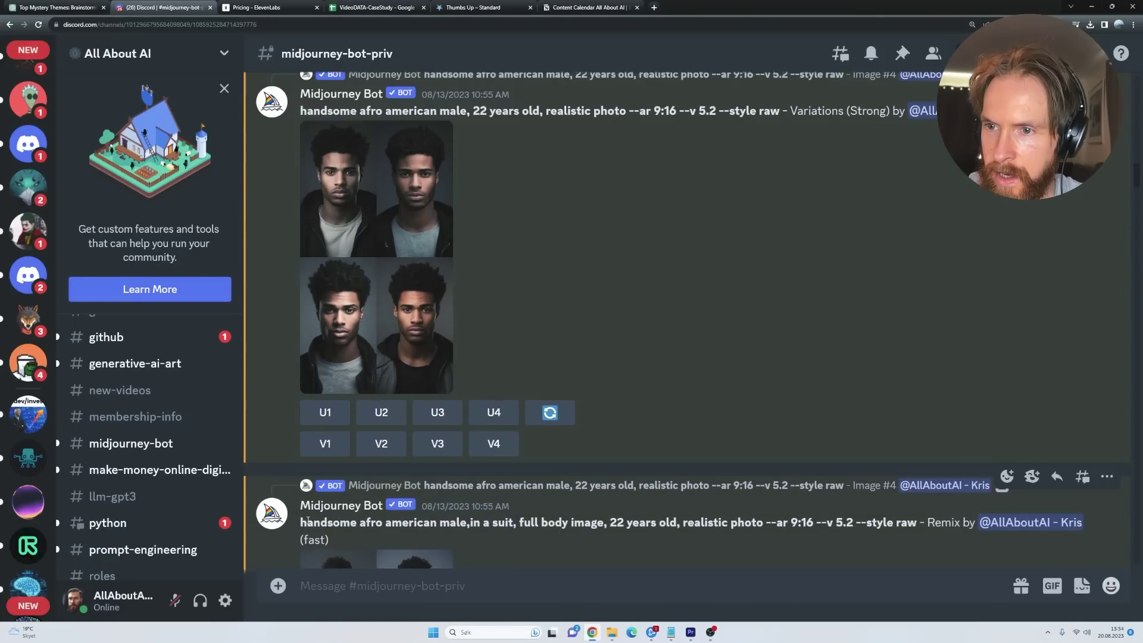
drag(300, 523, 917, 524)
key(ctrl+c)
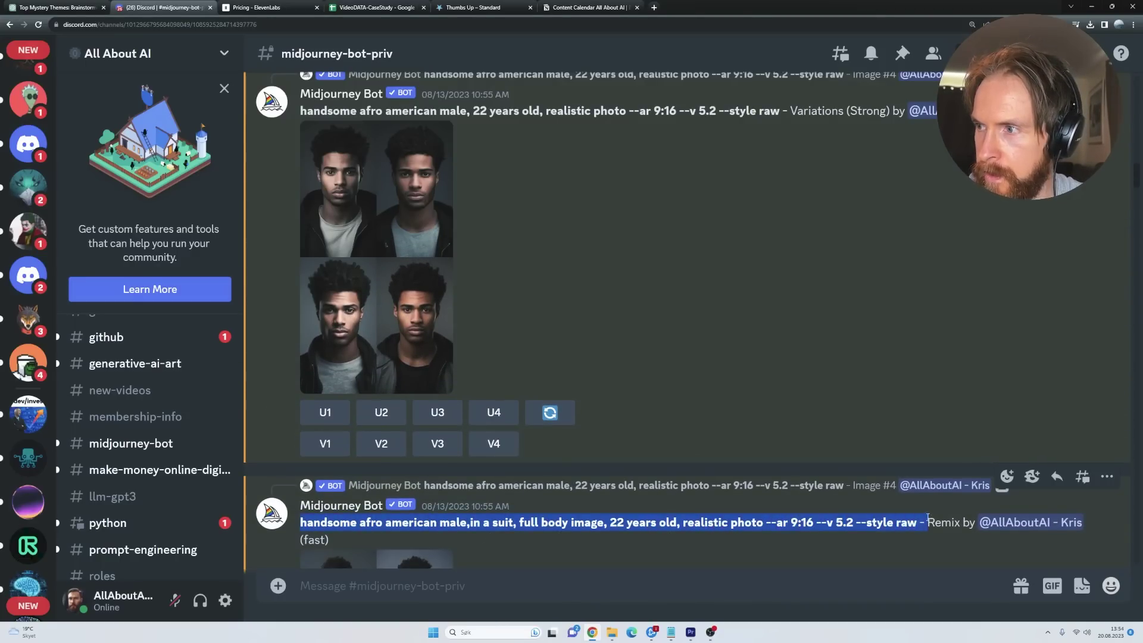
scroll(600, 399, up, 2)
scroll(600, 400, up, 4)
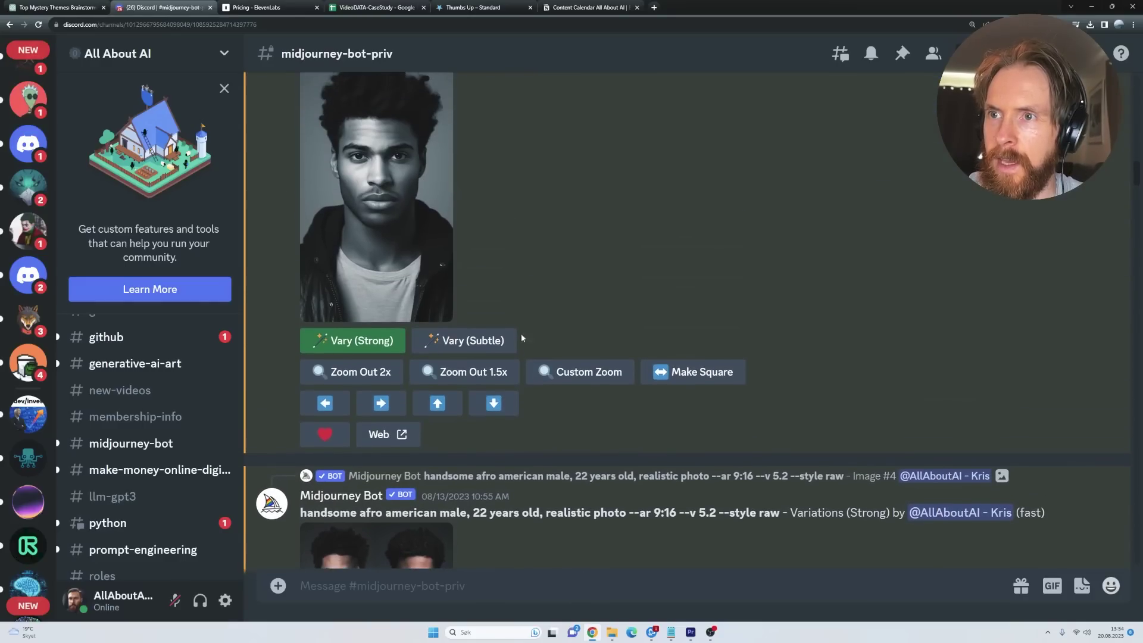
Remix the portrait as a strong variation with the suit, full-body prompt and send it.
click(363, 344)
key(ctrl+a)
key(ctrl+v)
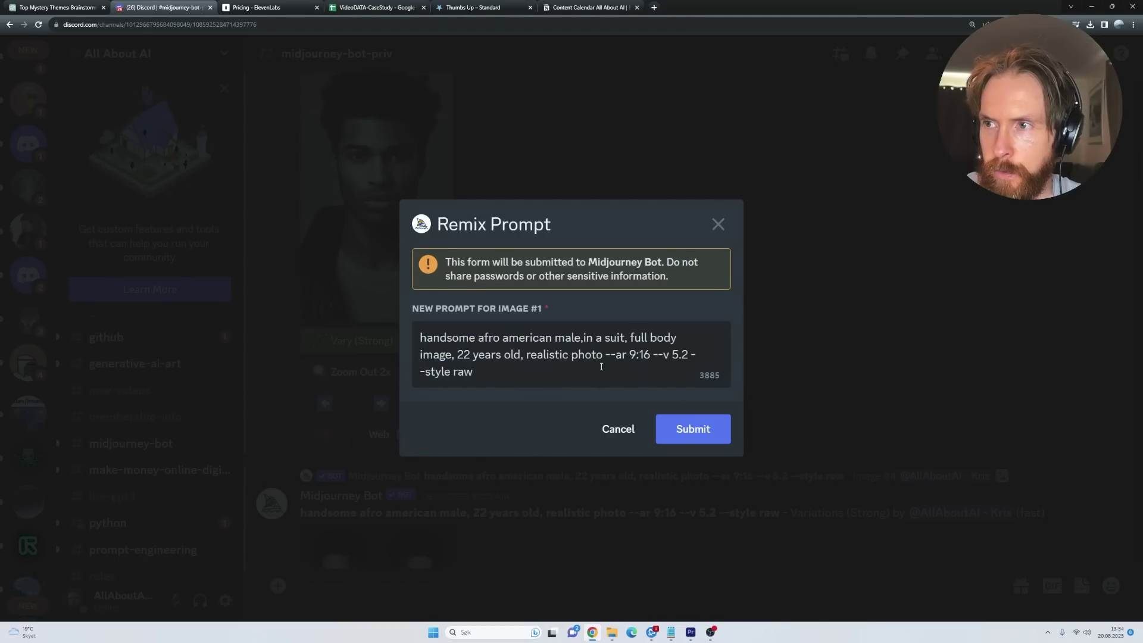
drag(586, 340, 768, 384)
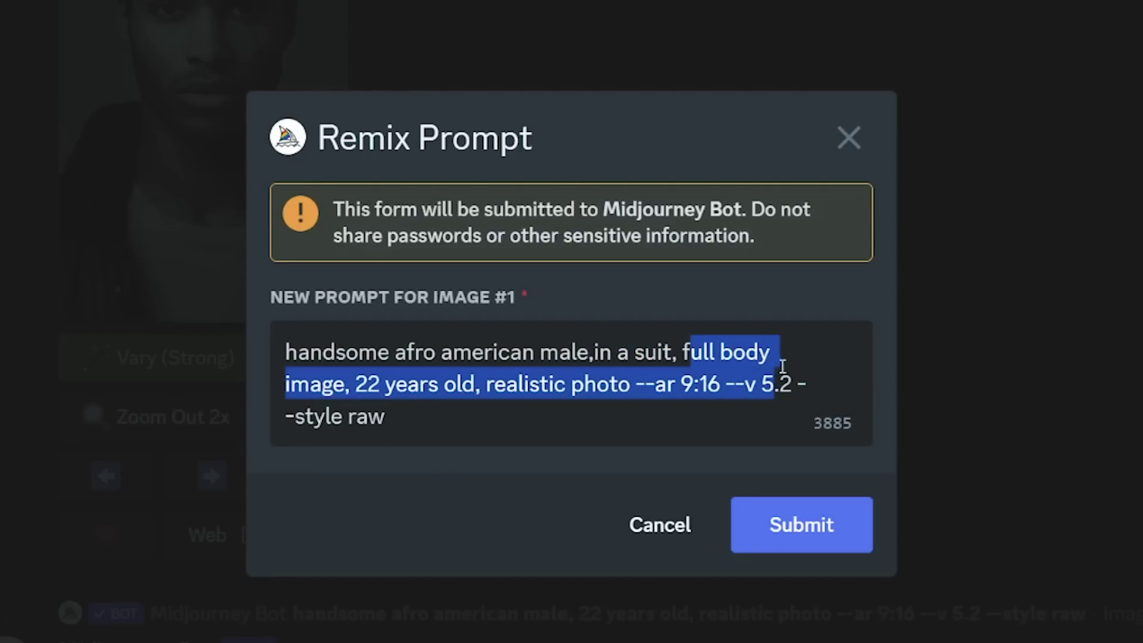
click(806, 355)
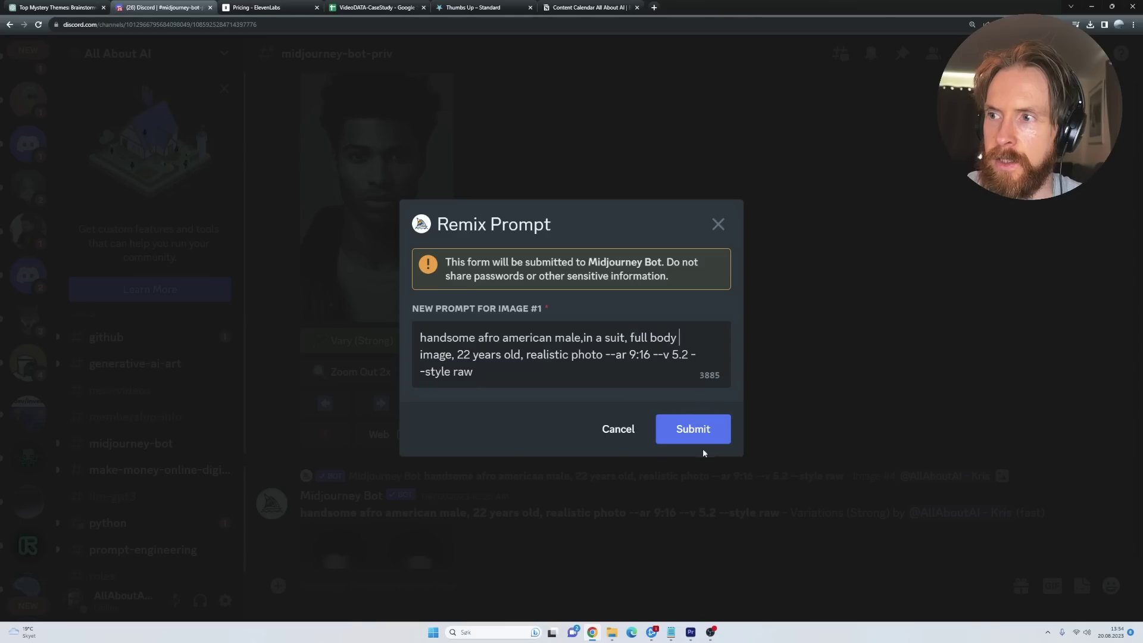
click(701, 436)
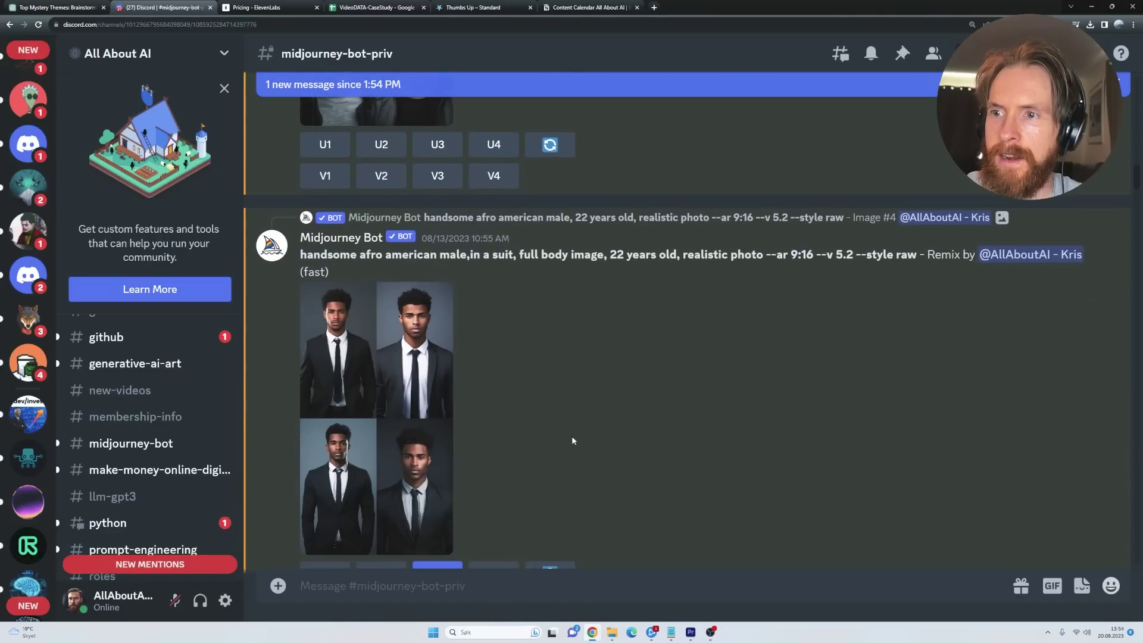
Open the four-men-in-suits grid in a browser tab and view it at full size.
click(373, 342)
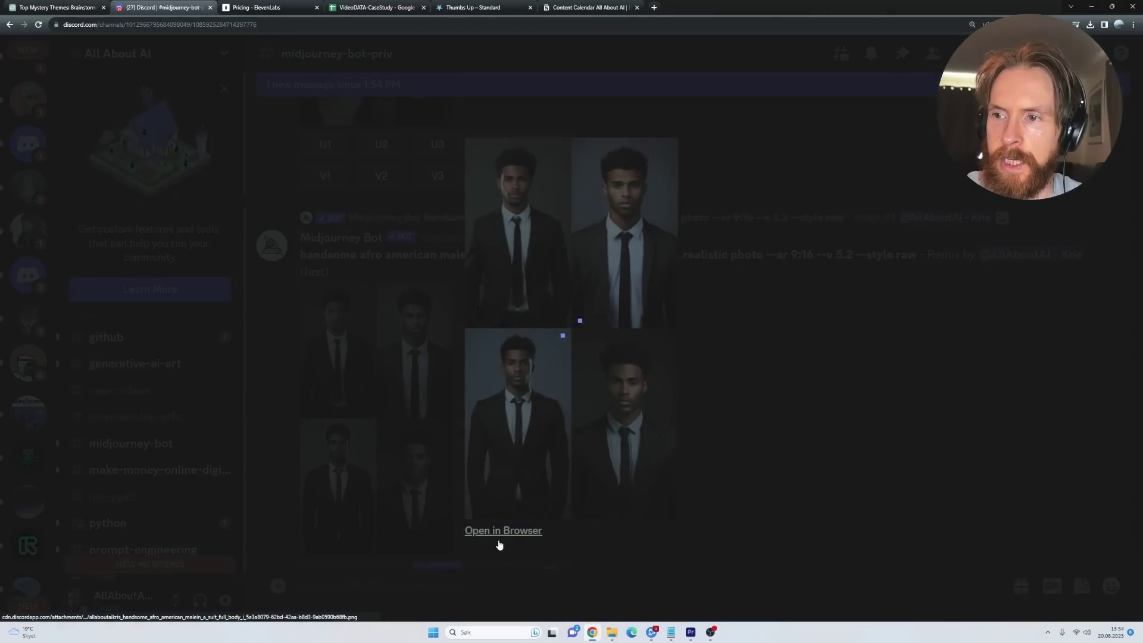
click(502, 532)
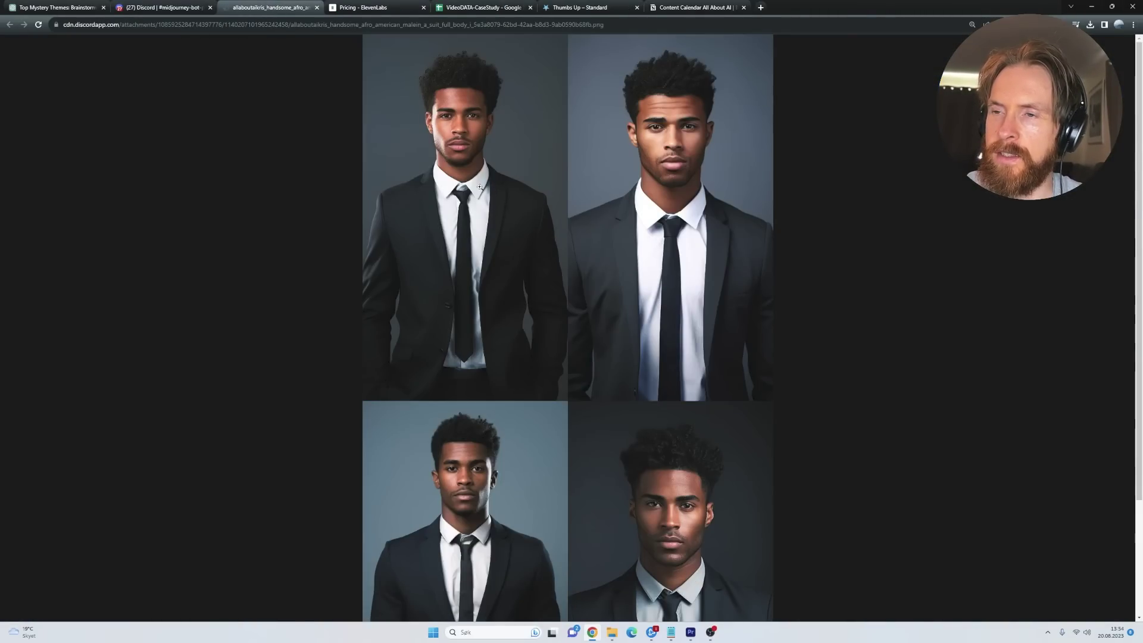
click(160, 7)
click(420, 342)
scroll(448, 344, up, 10)
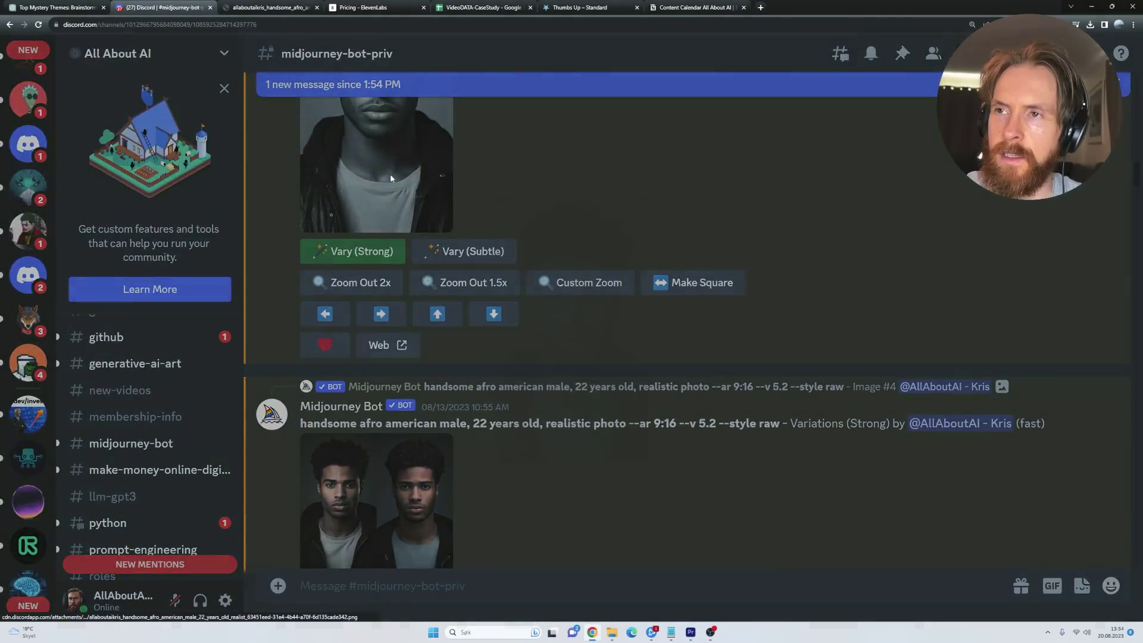
click(391, 178)
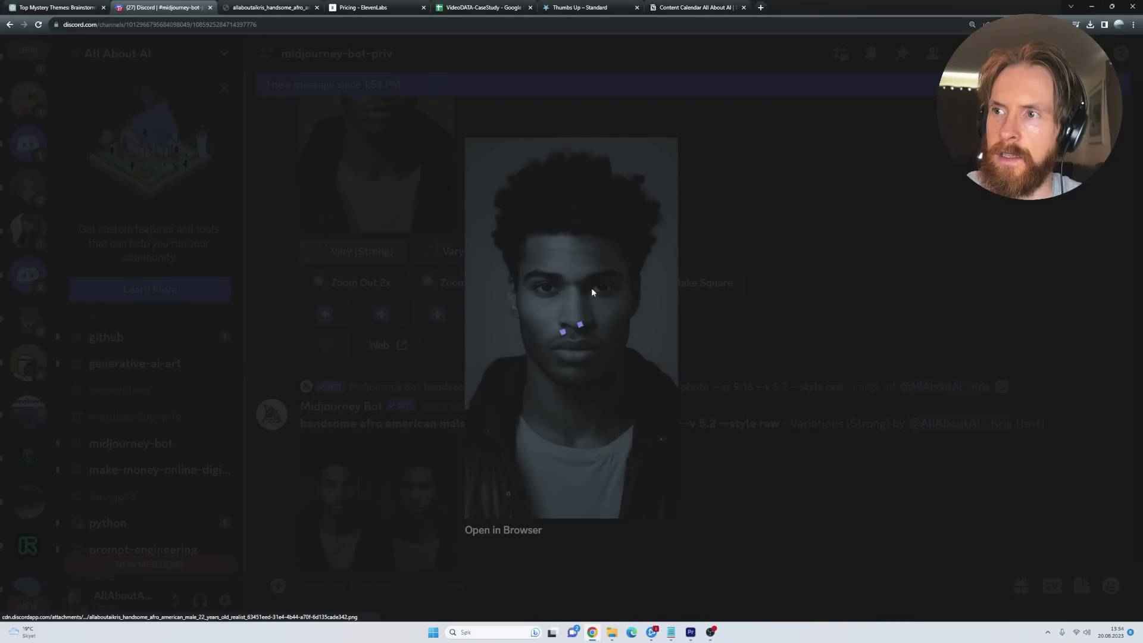
click(271, 7)
scroll(457, 480, down, 2)
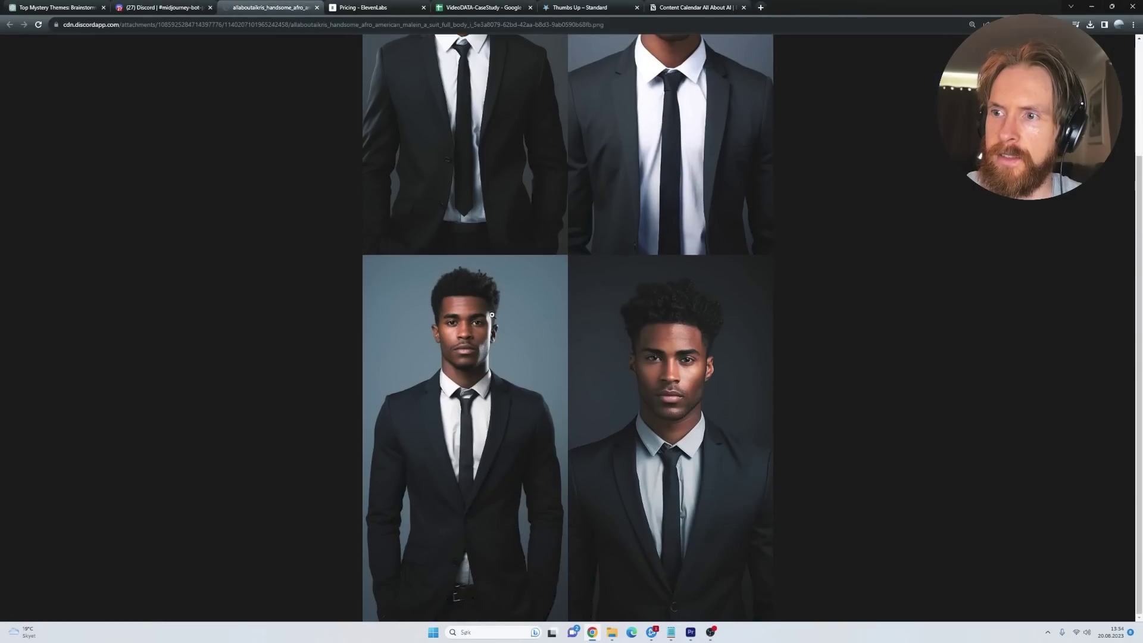
click(457, 345)
scroll(397, 322, down, 8)
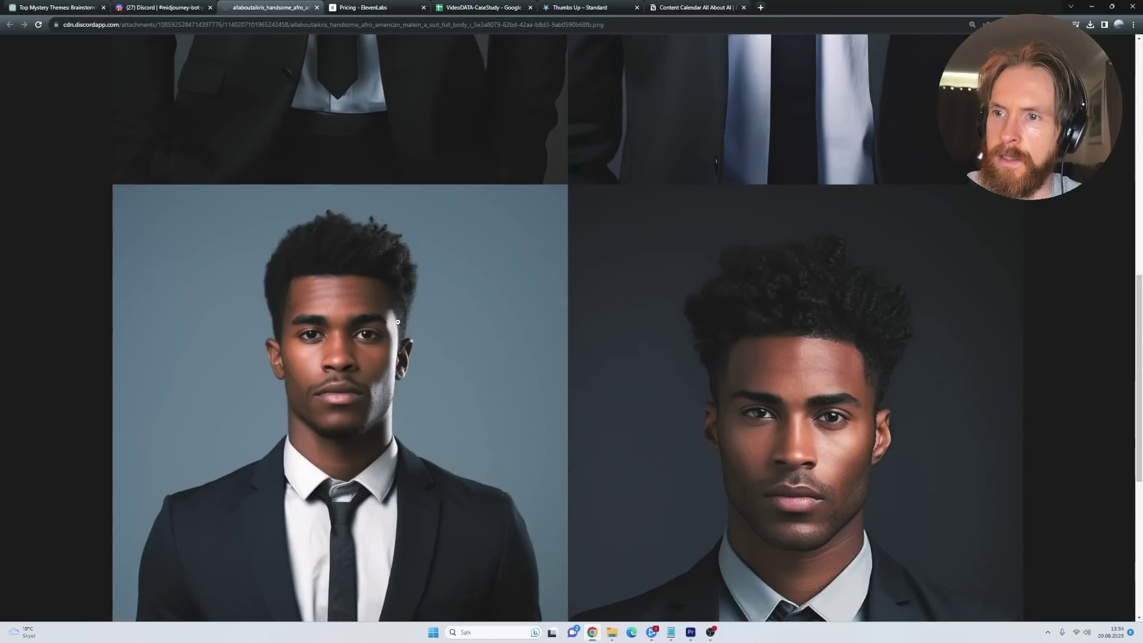
Back in Discord, scroll the channel down to the black-hoodie remix results.
click(201, 7)
click(269, 368)
scroll(470, 246, up, 3)
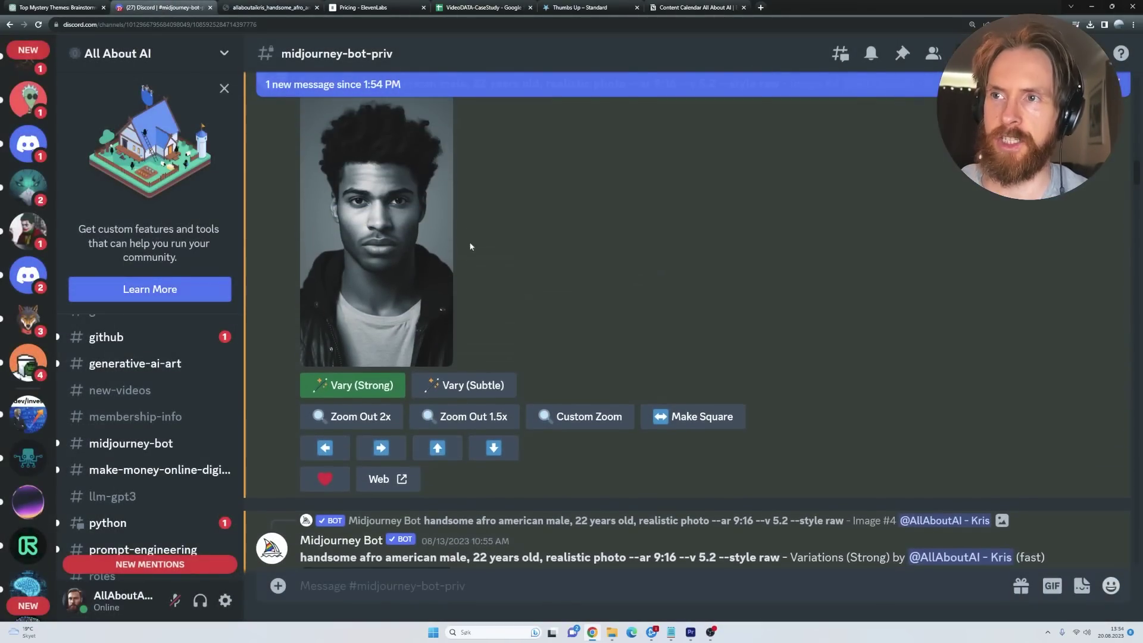
scroll(386, 220, down, 5)
scroll(381, 223, up, 6)
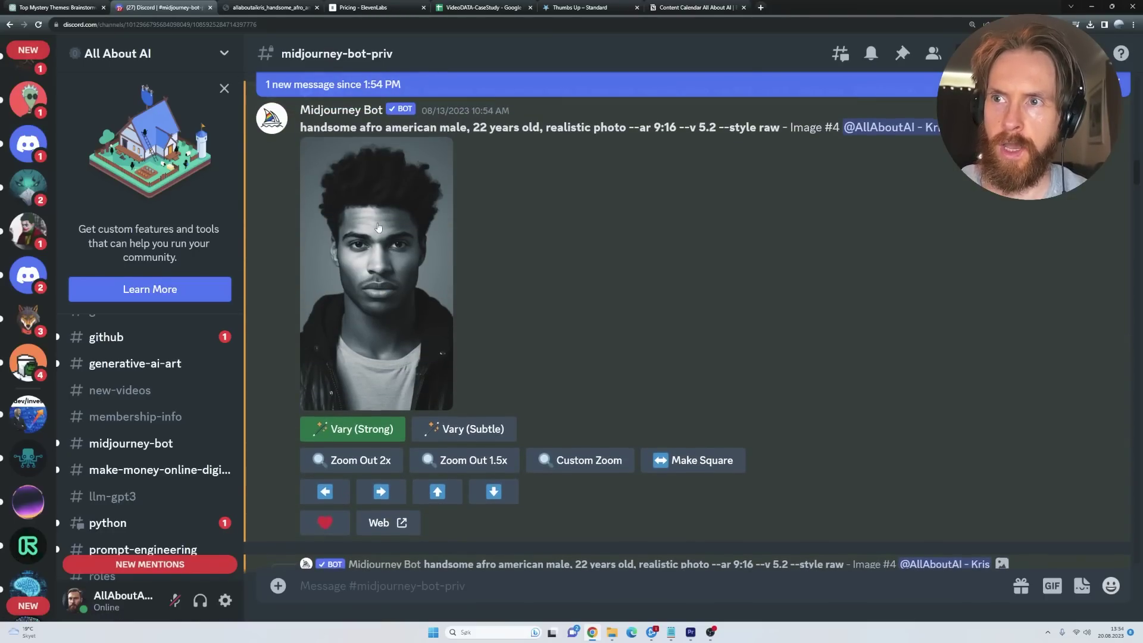
scroll(378, 227, down, 5)
scroll(378, 228, down, 1)
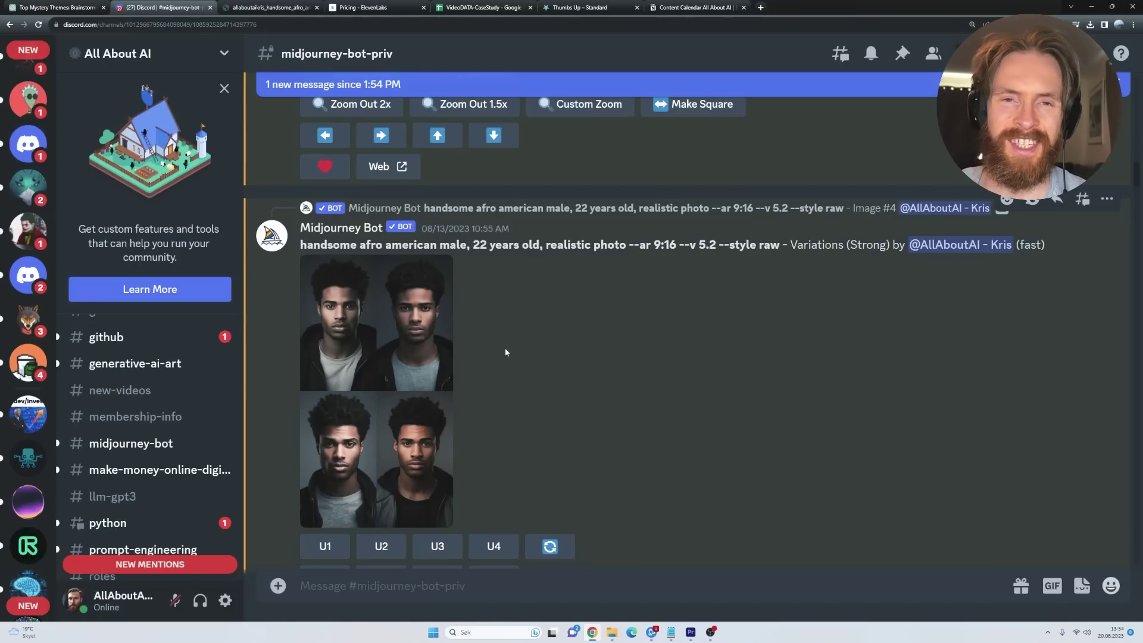
scroll(504, 352, down, 7)
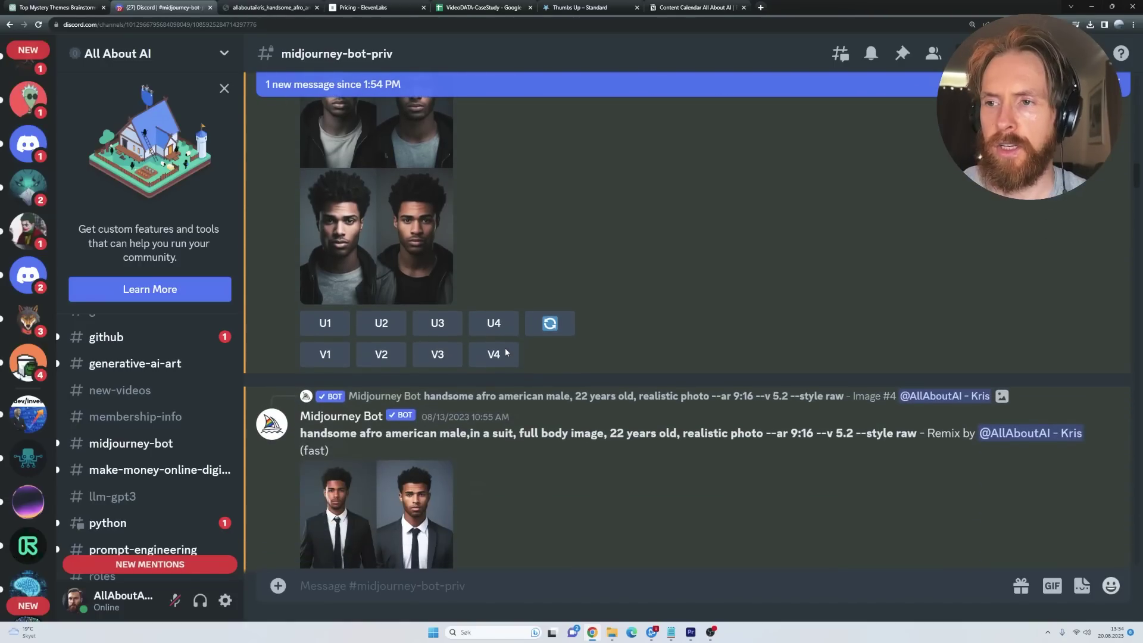
scroll(505, 351, down, 15)
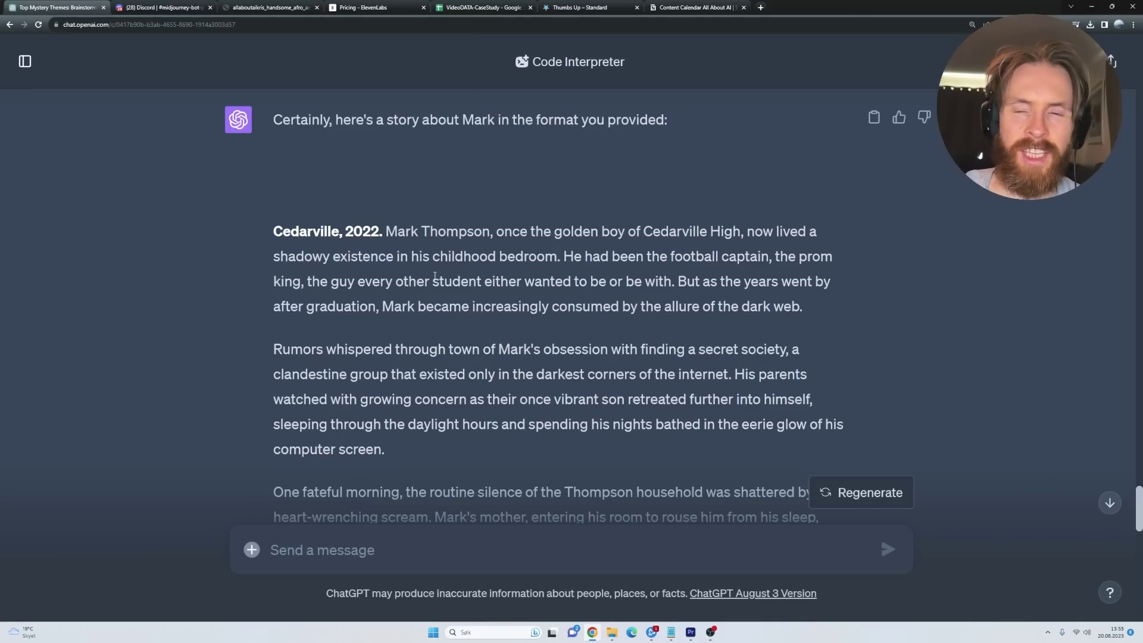
Compare the story's post-graduation and dark-web sentences with the hooded-man prompt text.
drag(686, 281, 877, 288)
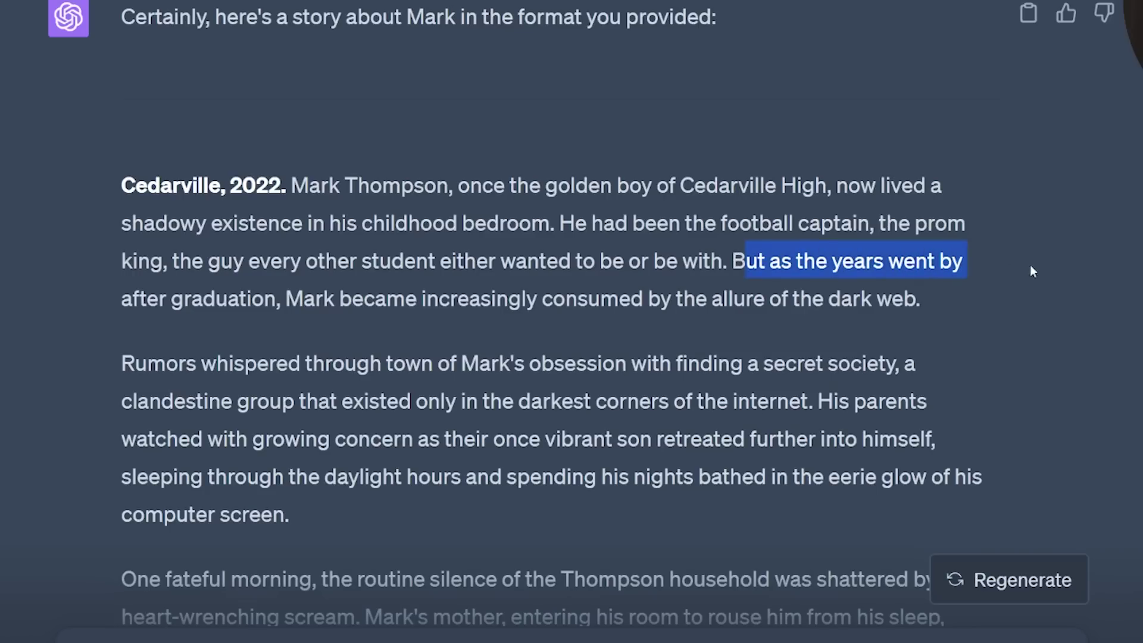
drag(1033, 272, 892, 300)
click(943, 305)
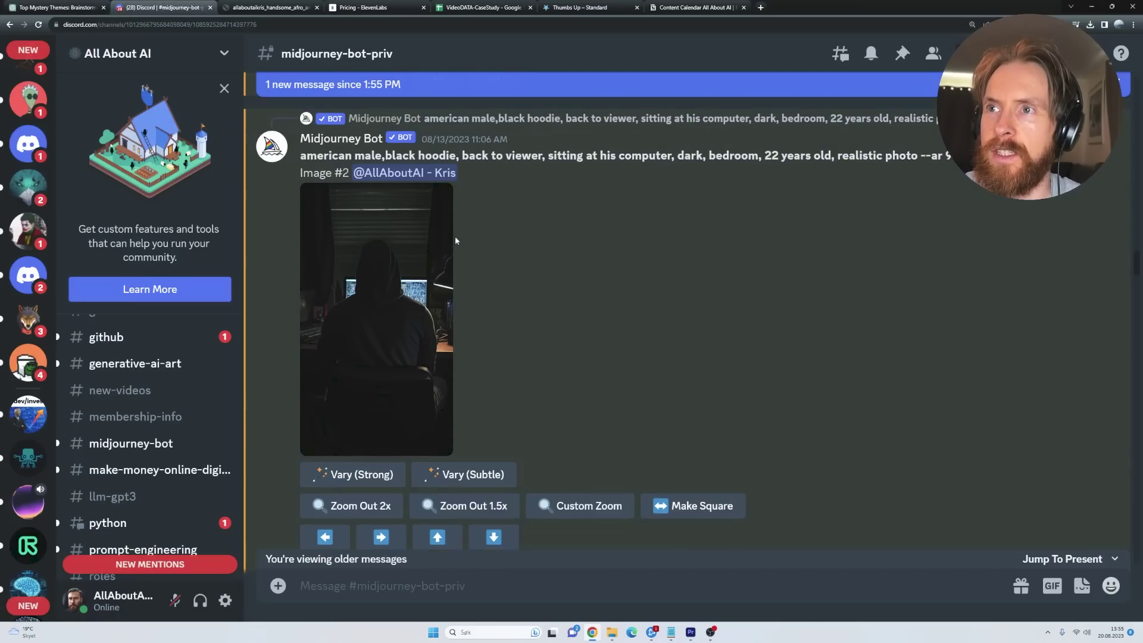
scroll(456, 240, up, 2)
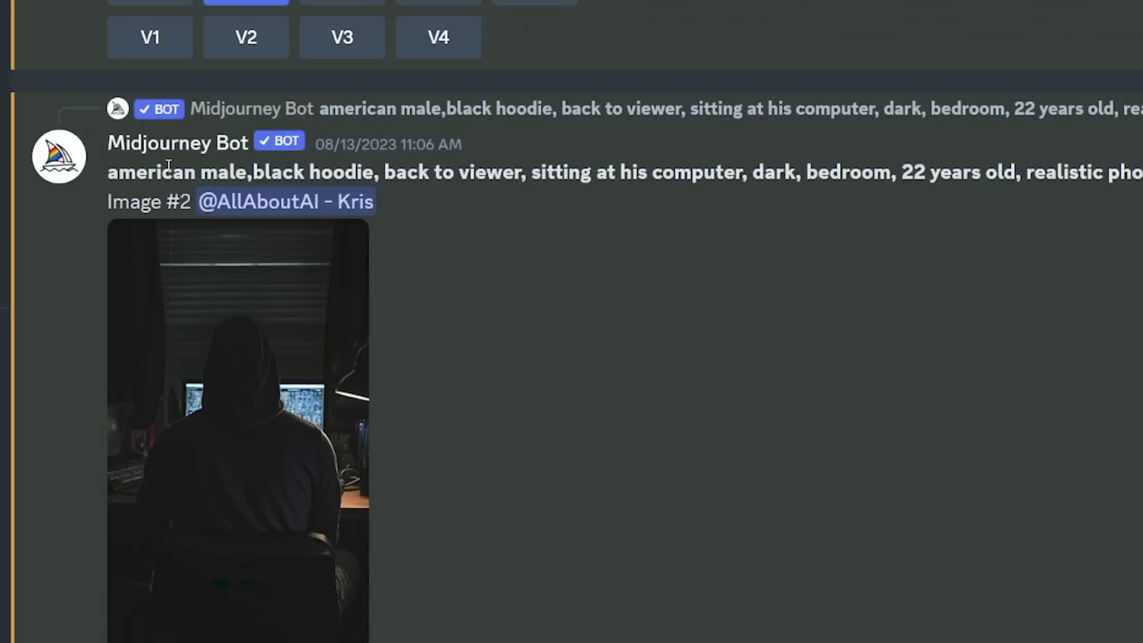
drag(272, 172, 416, 396)
Open the hooded man at his computer image full size in a new tab.
click(293, 452)
click(504, 531)
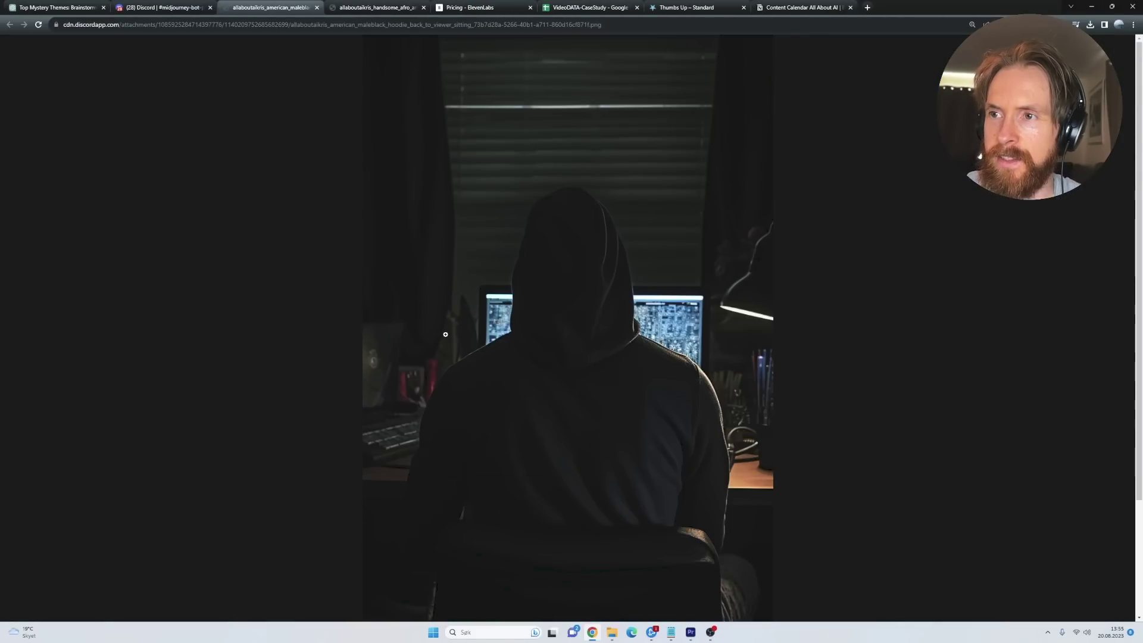
click(445, 334)
scroll(646, 338, down, 3)
scroll(655, 310, up, 3)
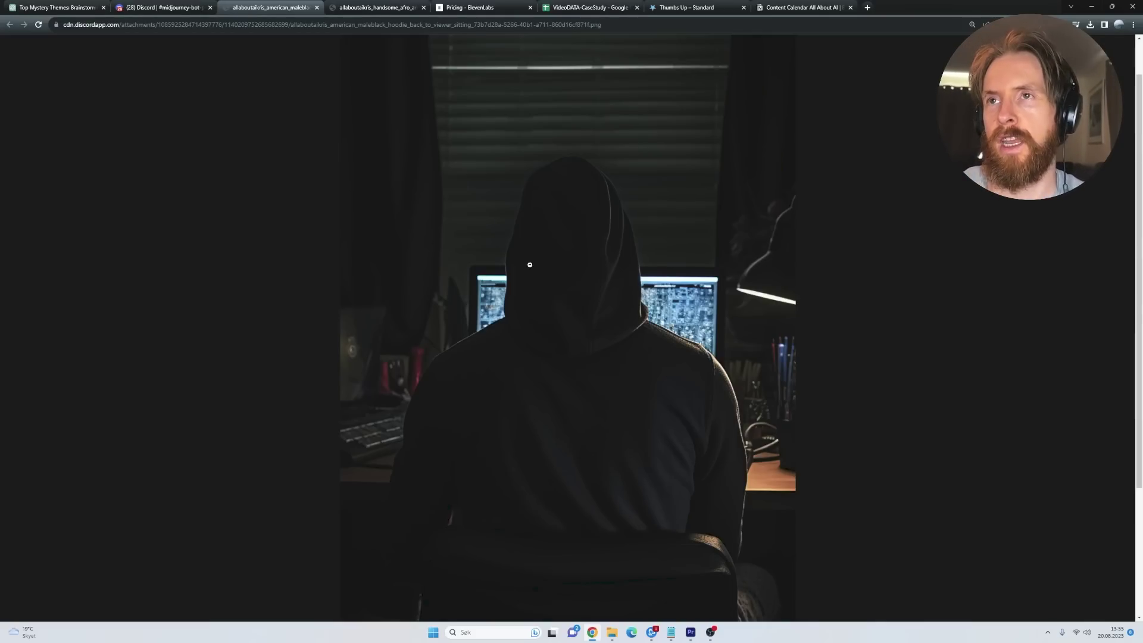
Reread Mark's story opening, then scroll Discord to the newest hooded-man bedroom grid.
click(57, 7)
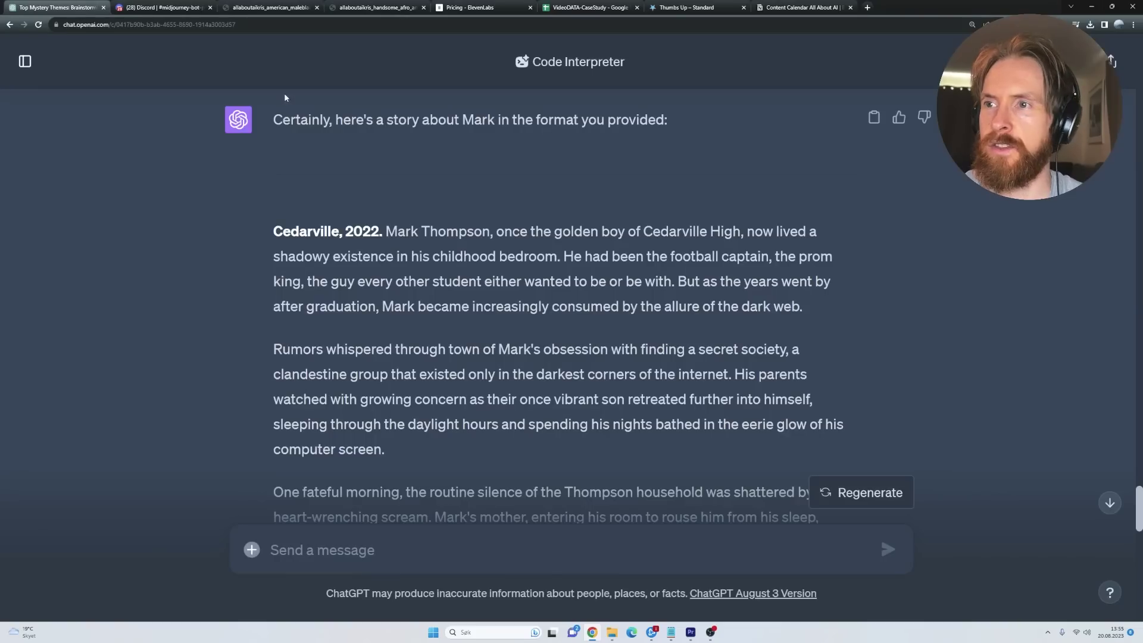
scroll(425, 318, down, 5)
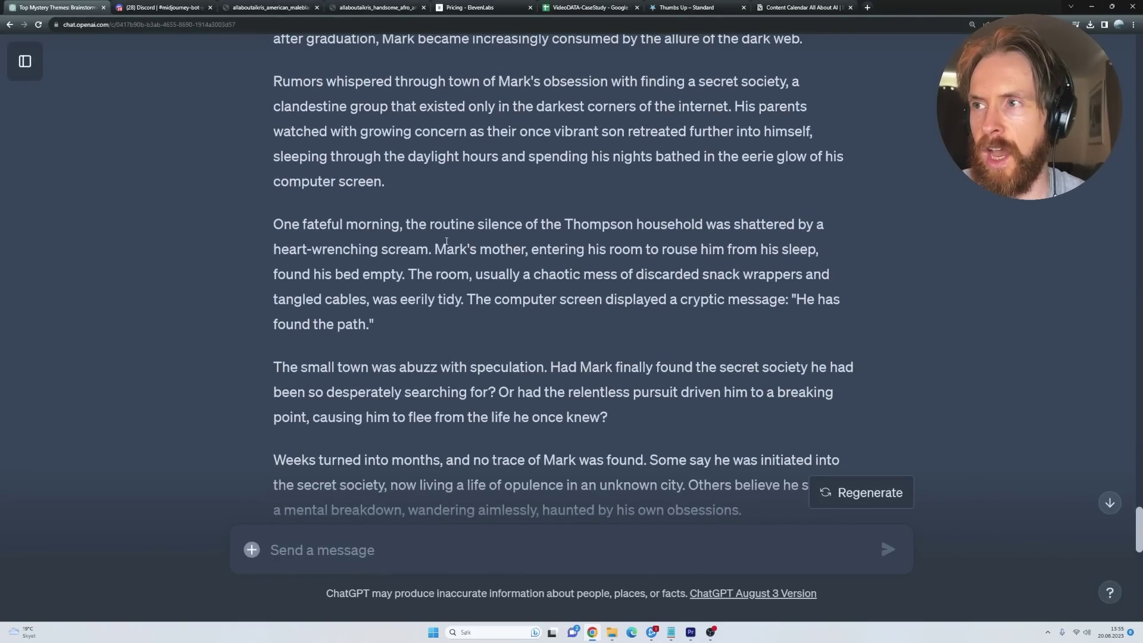
scroll(600, 269, up, 2)
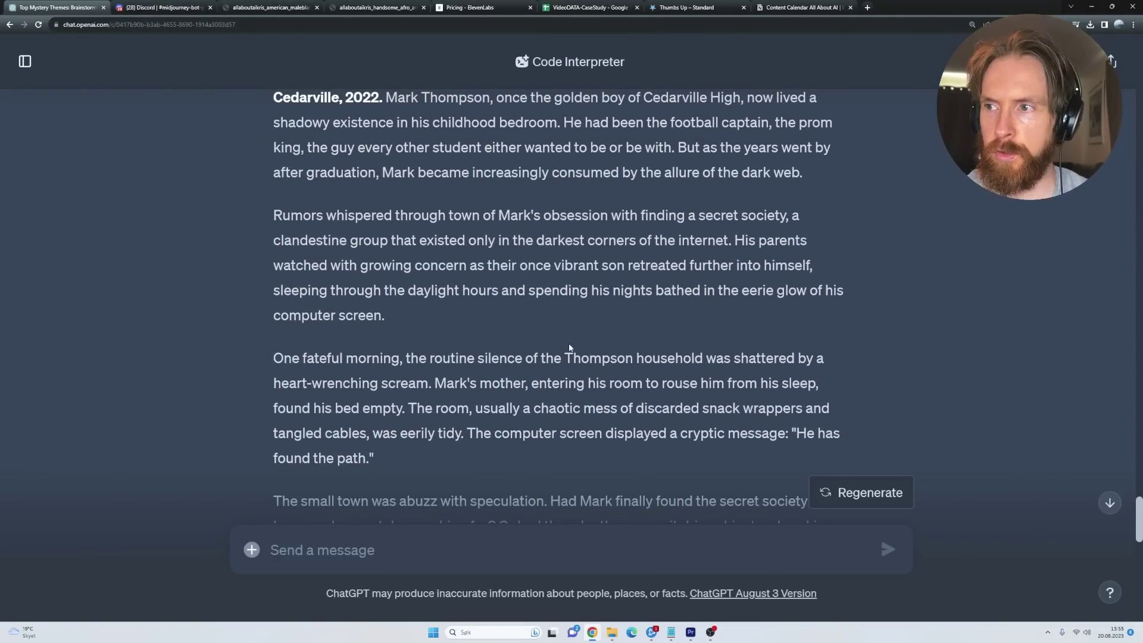
click(159, 7)
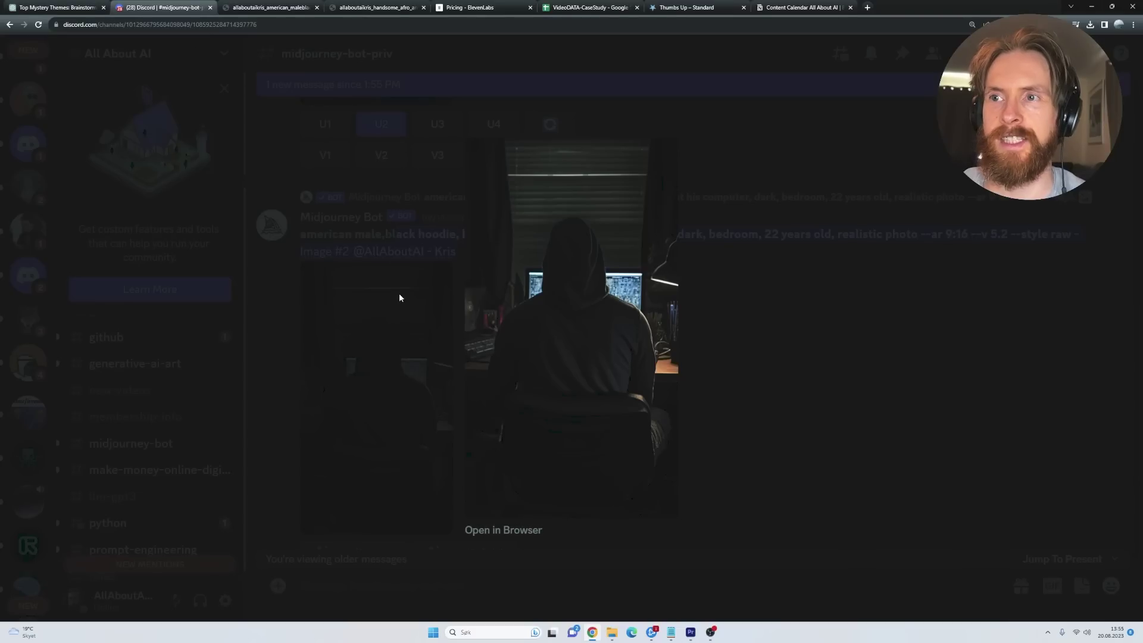
click(310, 354)
scroll(310, 357, down, 10)
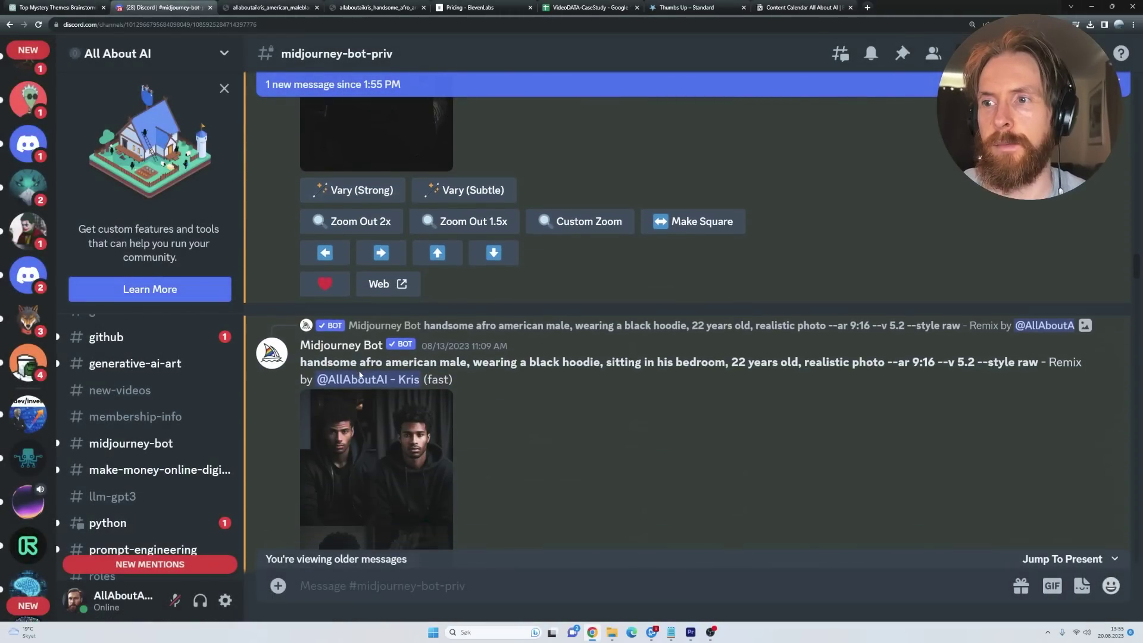
scroll(426, 388, down, 5)
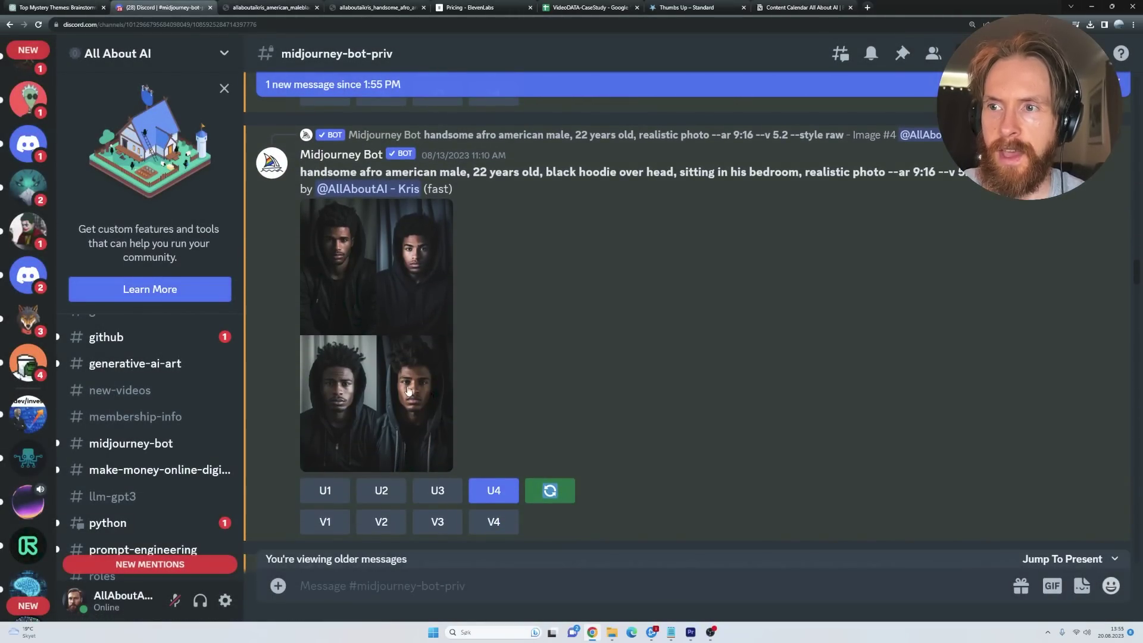
Open the four hooded-men grid in a browser tab, then switch to the mark1 reel in Premiere Pro.
click(411, 390)
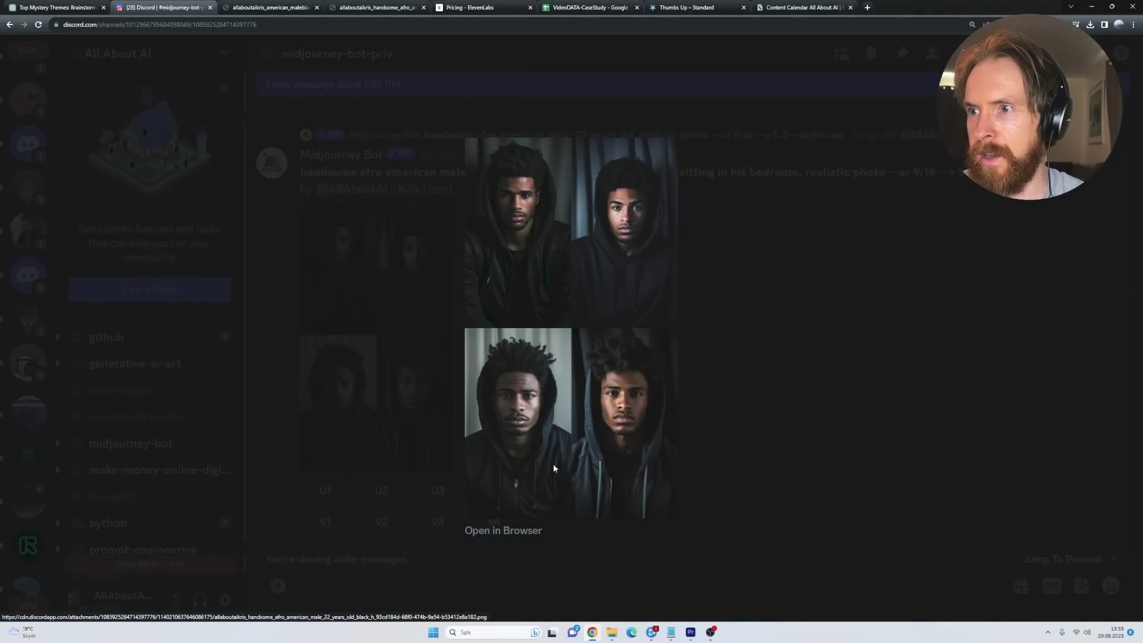
click(504, 531)
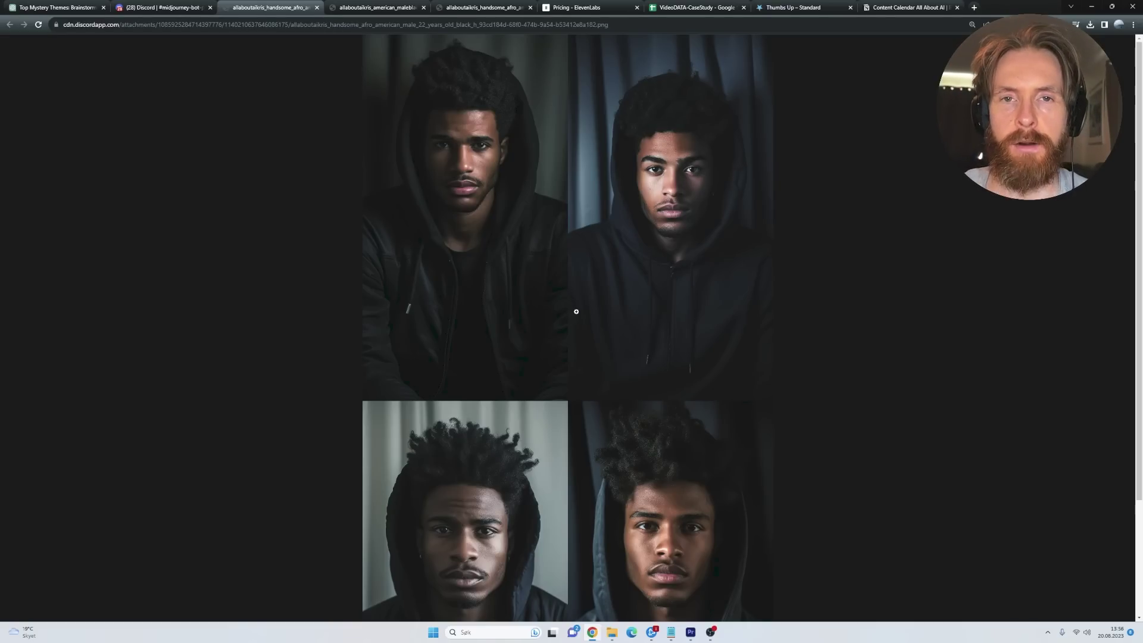
key(alt+Tab)
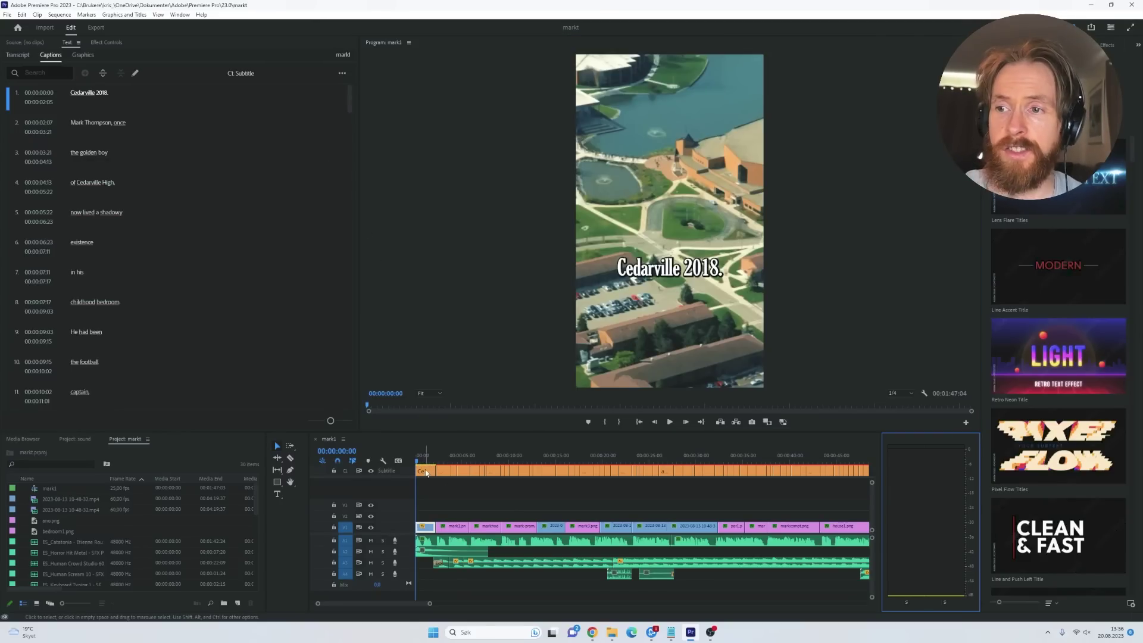
Preview the reel around the 'Mark Thompson, once' caption, then replay it from the beginning.
mouse_move(417, 465)
mouse_down()
mouse_move(463, 467)
mouse_move(424, 468)
mouse_move(436, 467)
mouse_up()
click(669, 422)
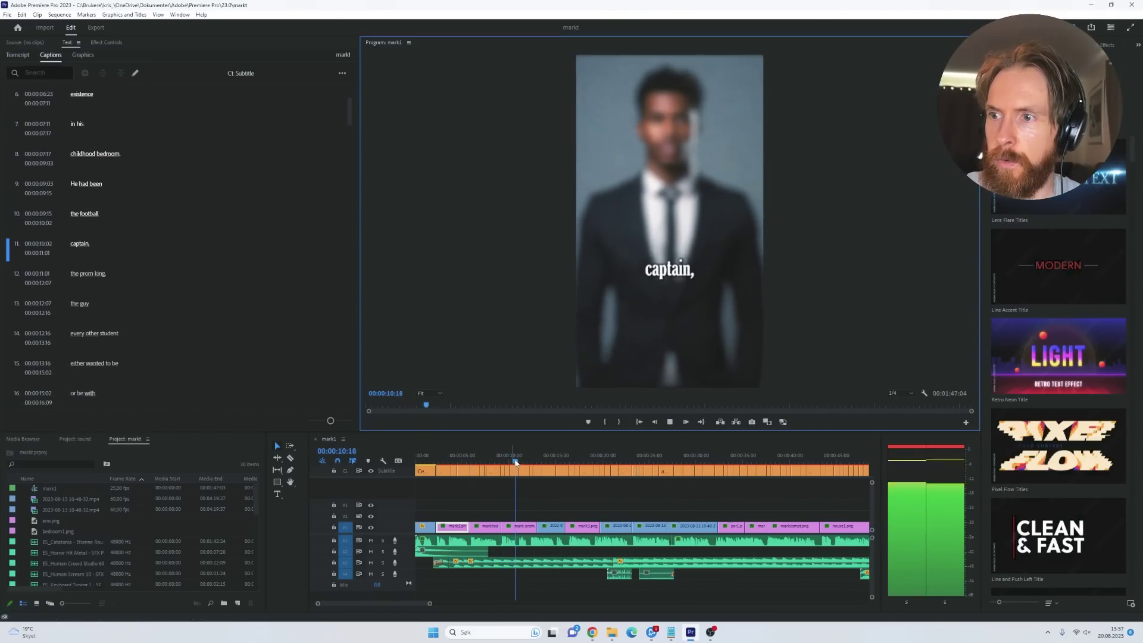
drag(457, 463, 525, 456)
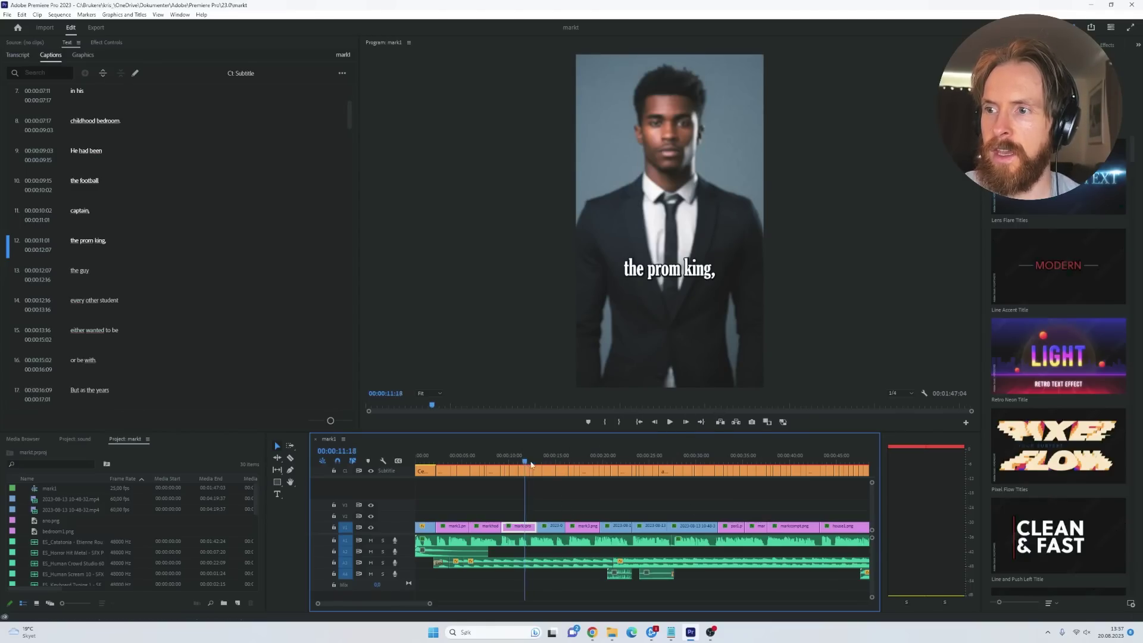
drag(532, 464, 409, 465)
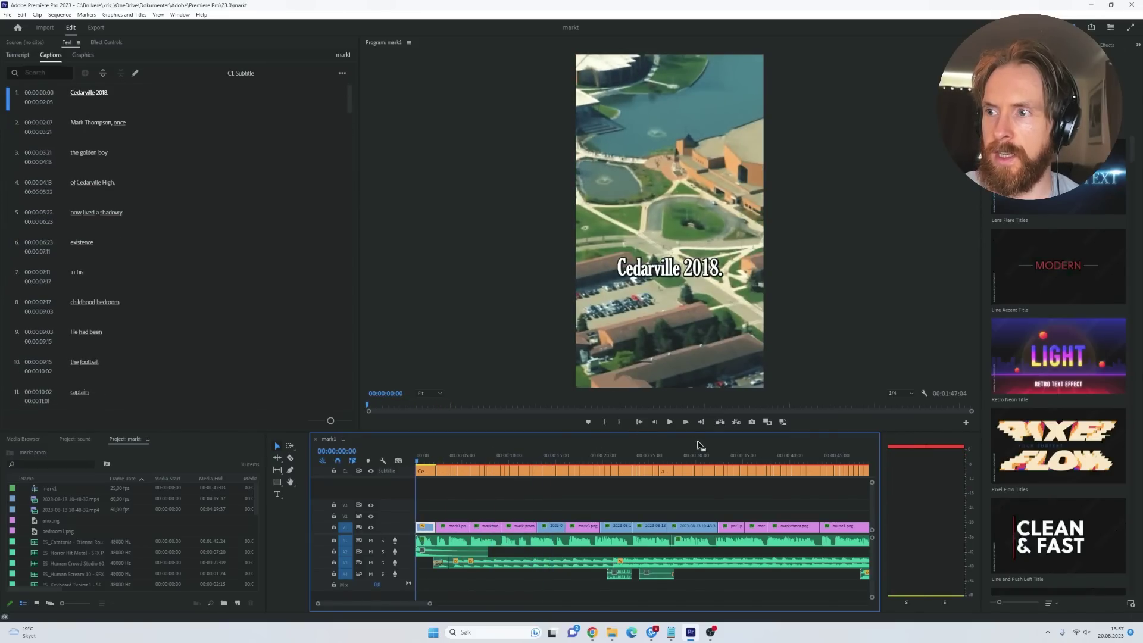
click(671, 424)
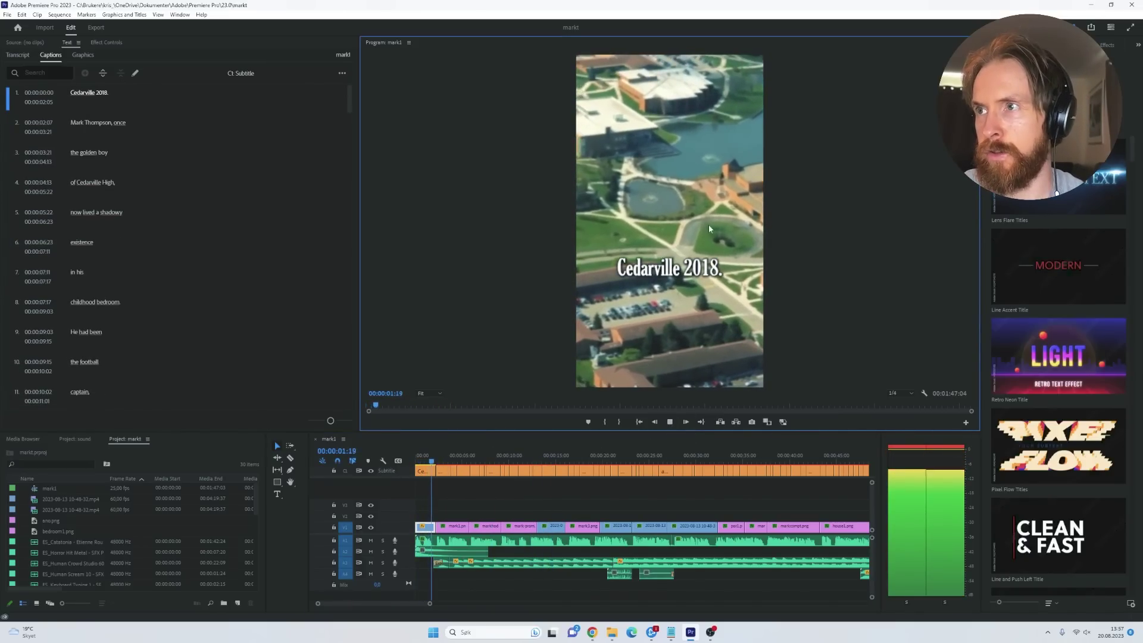
Play briefly from about 13 seconds, then settle the playhead on the 'in his' caption.
click(542, 457)
click(670, 422)
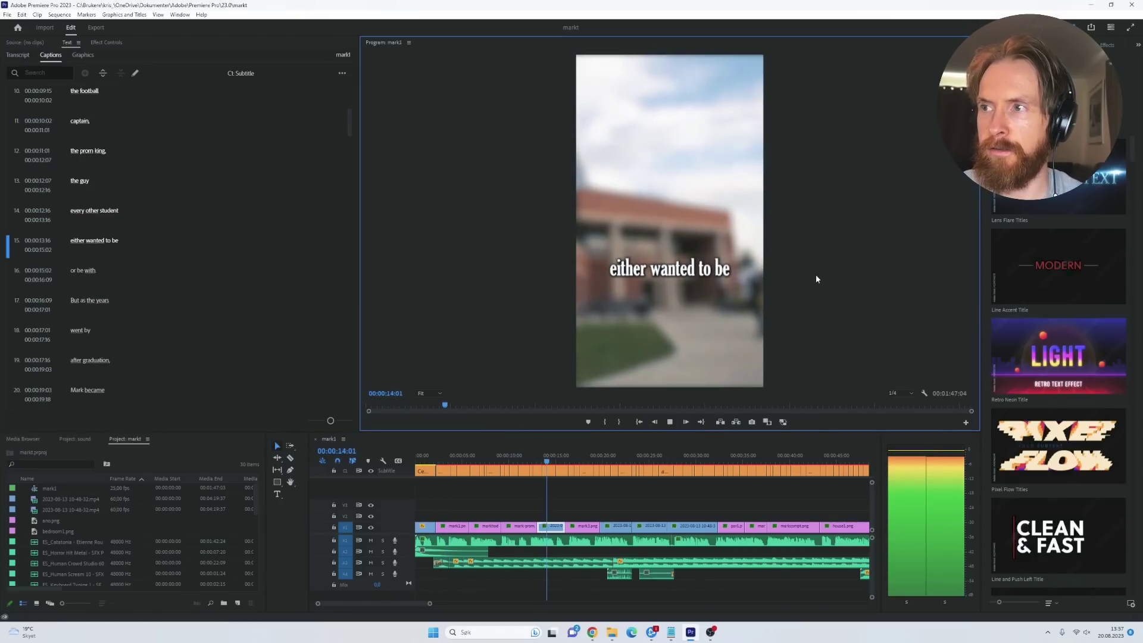
click(670, 422)
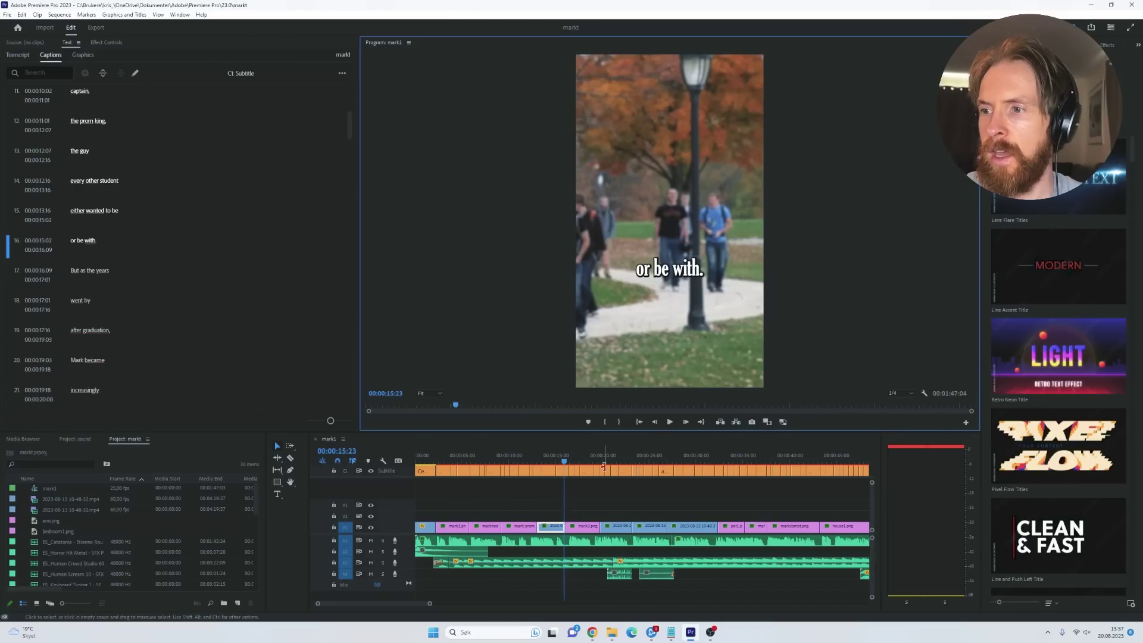
click(727, 459)
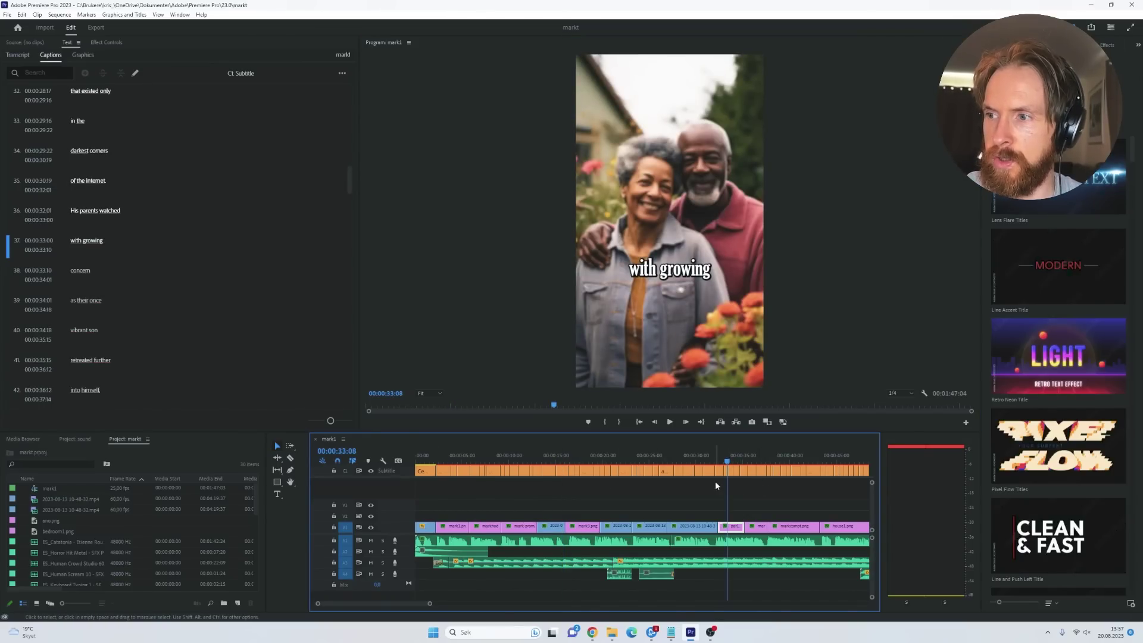
click(488, 463)
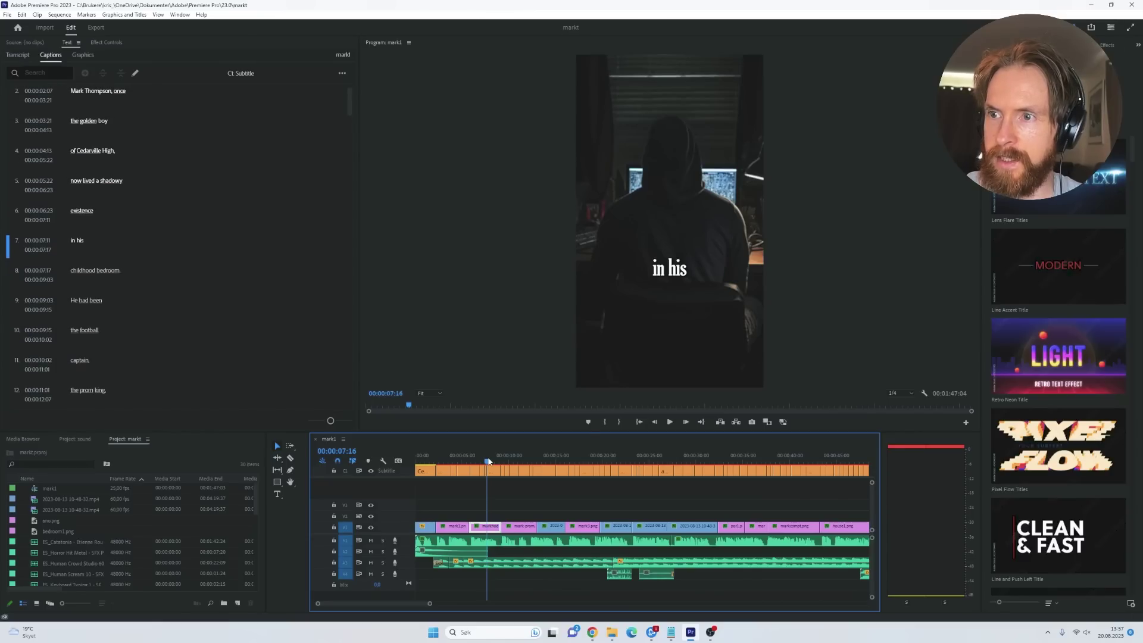
Show markhod1.png's Effect Controls and preview the reel briefly from the 'in his' caption.
click(102, 44)
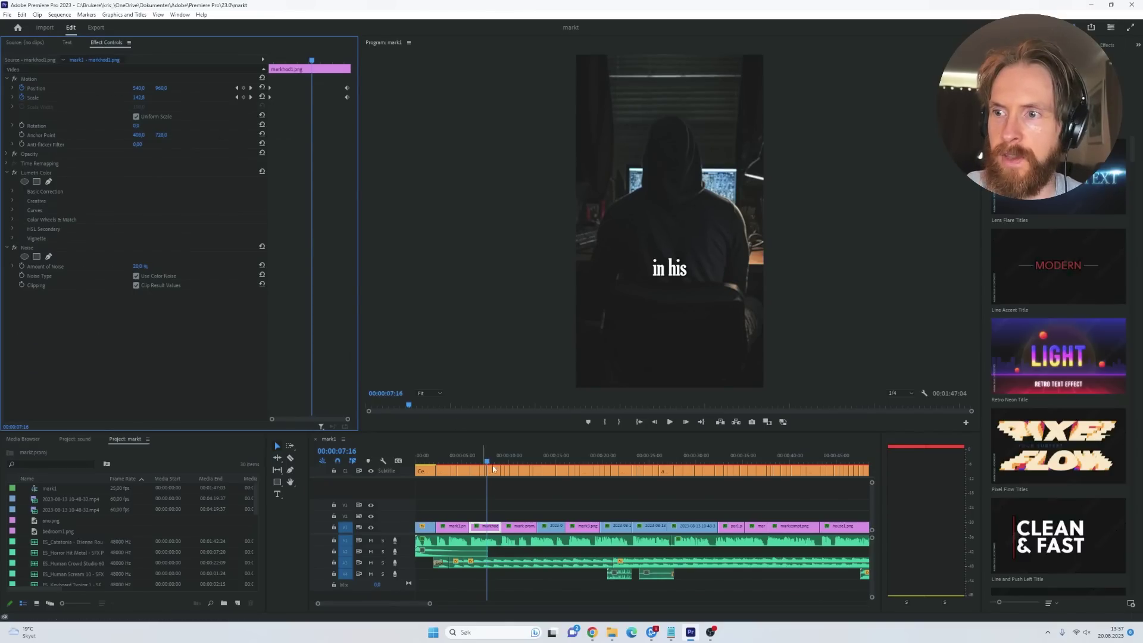
click(669, 421)
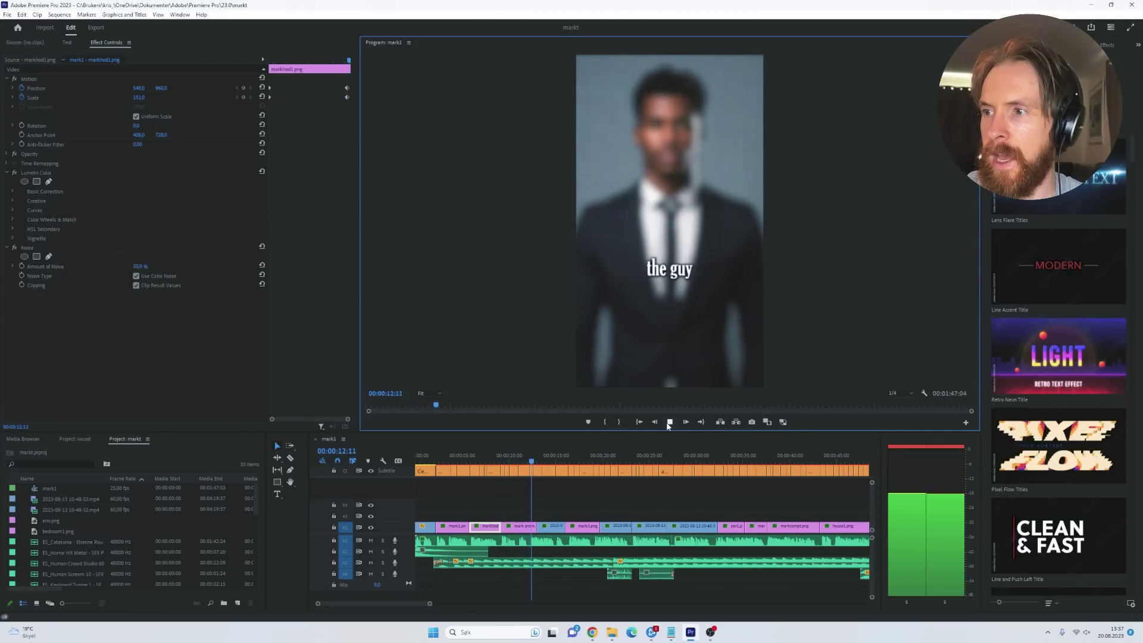
click(669, 423)
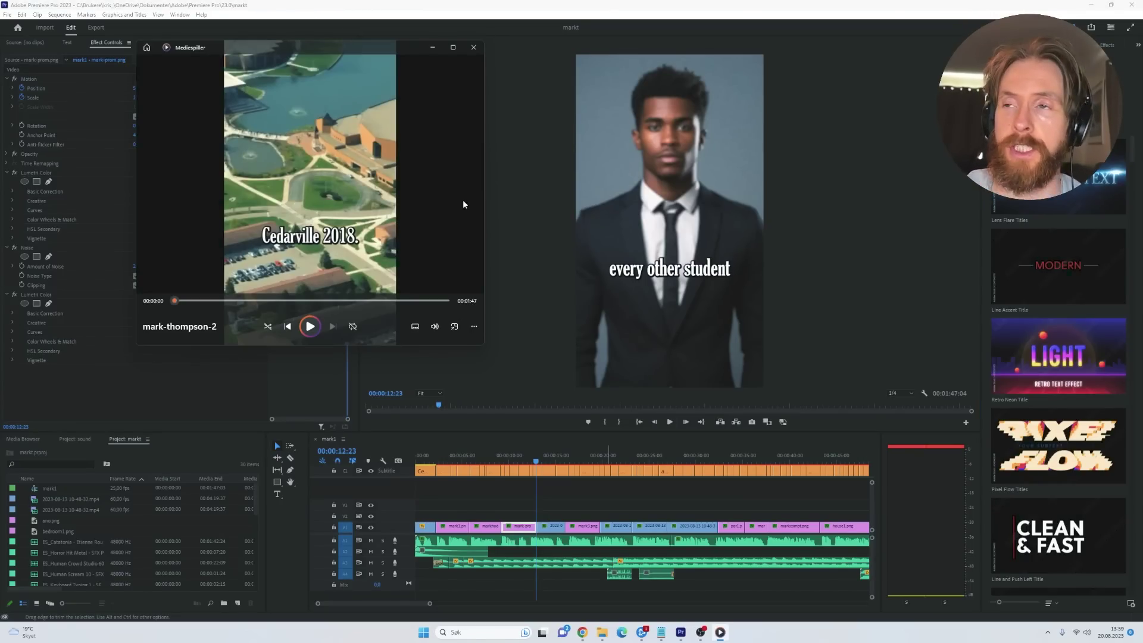
click(454, 48)
click(572, 603)
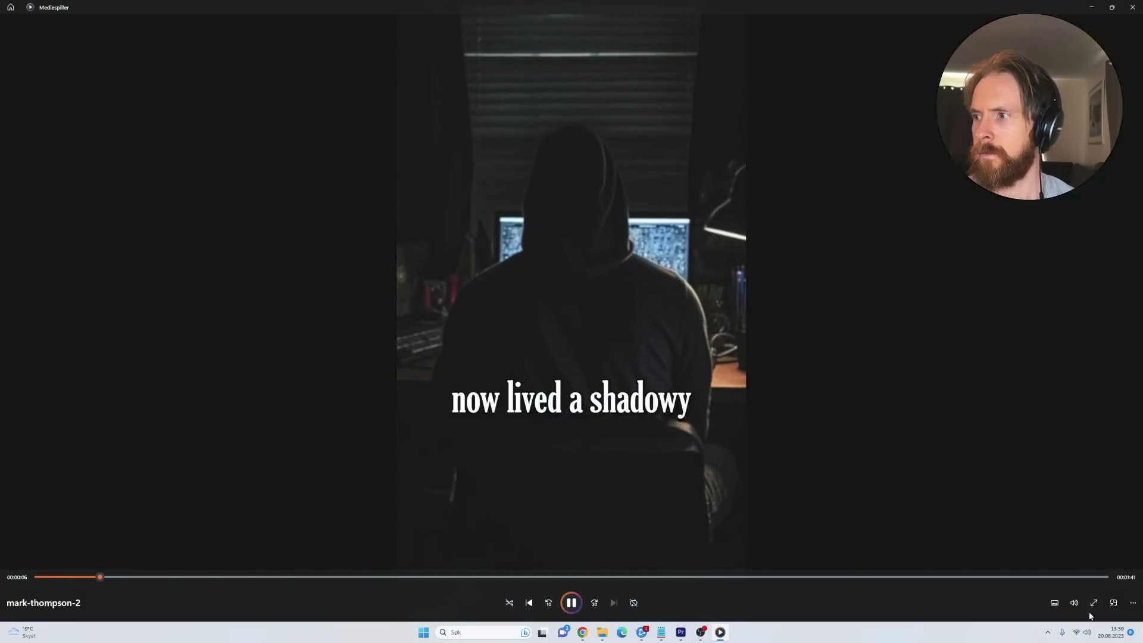
double_click(1112, 492)
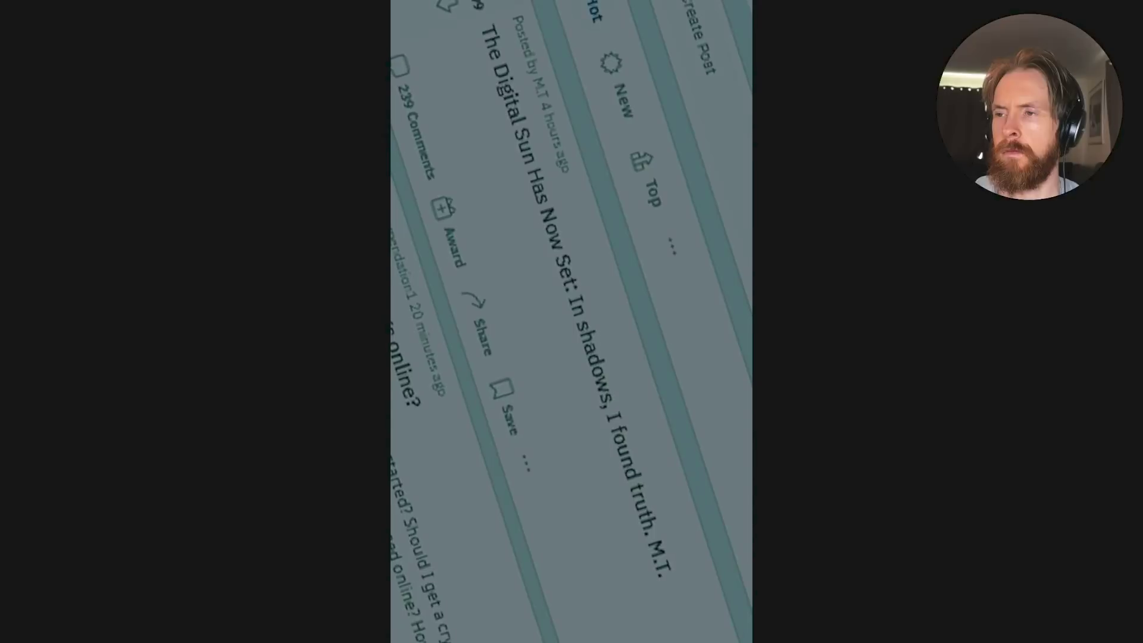
mouse_move(1114, 497)
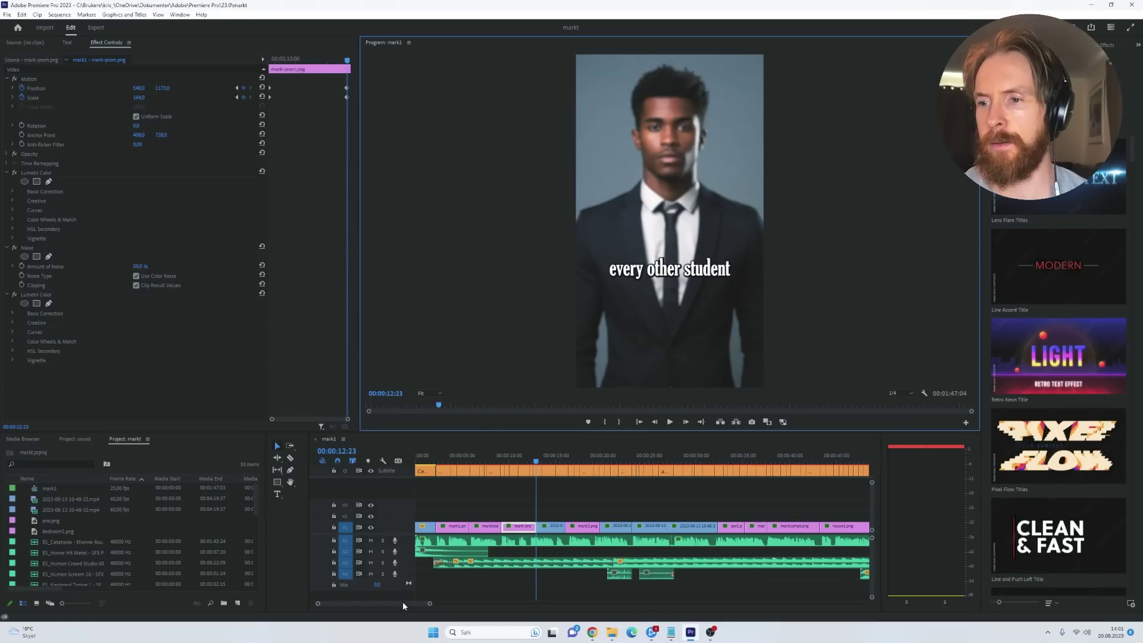
Scroll the timeline and move the playhead to 00:01:38:03 to view the post2.png ending.
drag(403, 606, 455, 604)
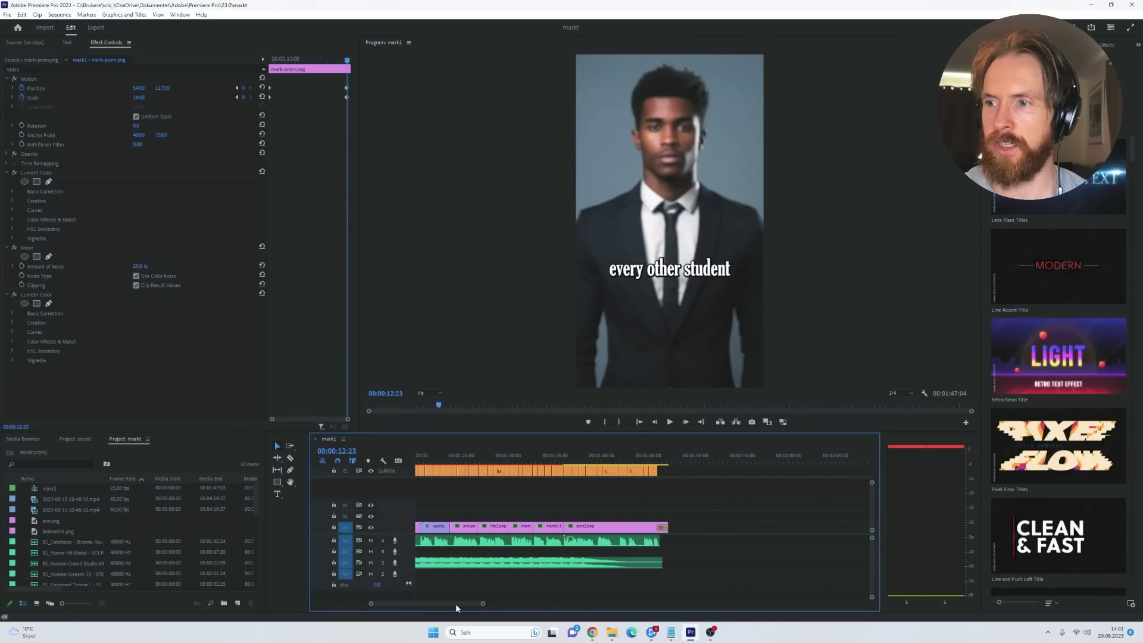
click(585, 456)
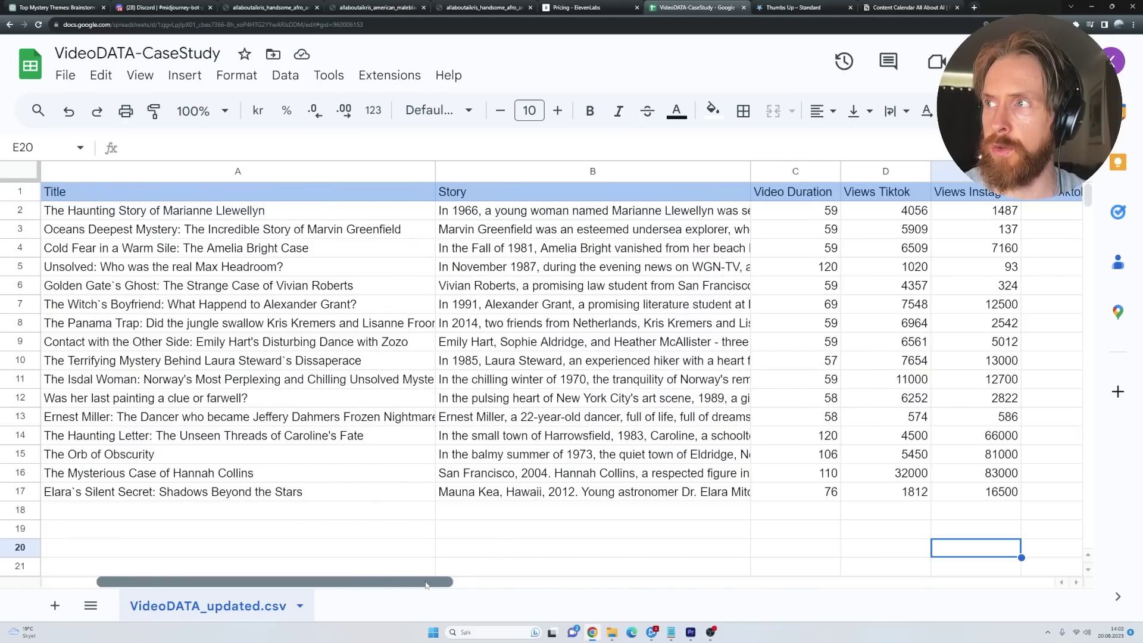
Select D2:E17 to read the total TikTok and Instagram views in the Sum readout.
drag(373, 582, 582, 583)
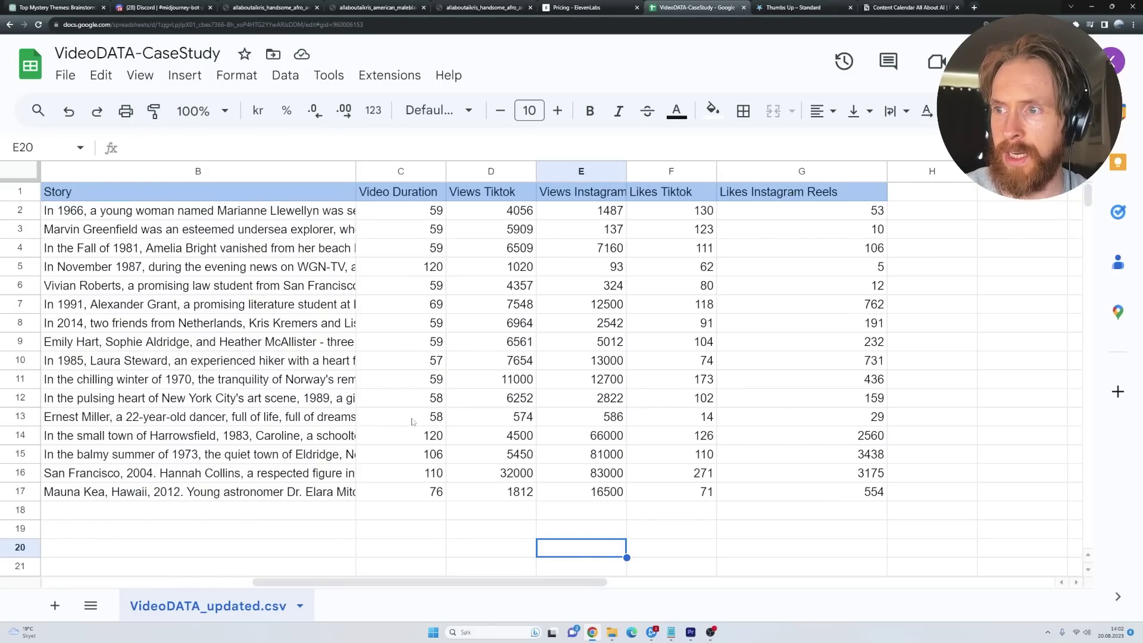
drag(517, 215, 607, 492)
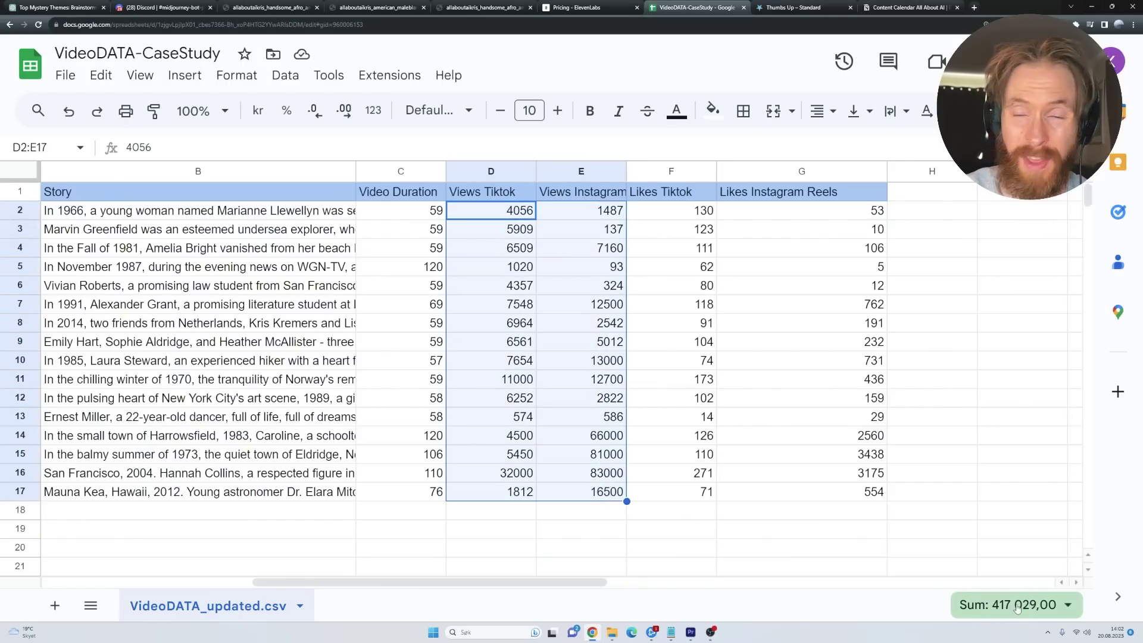
click(582, 528)
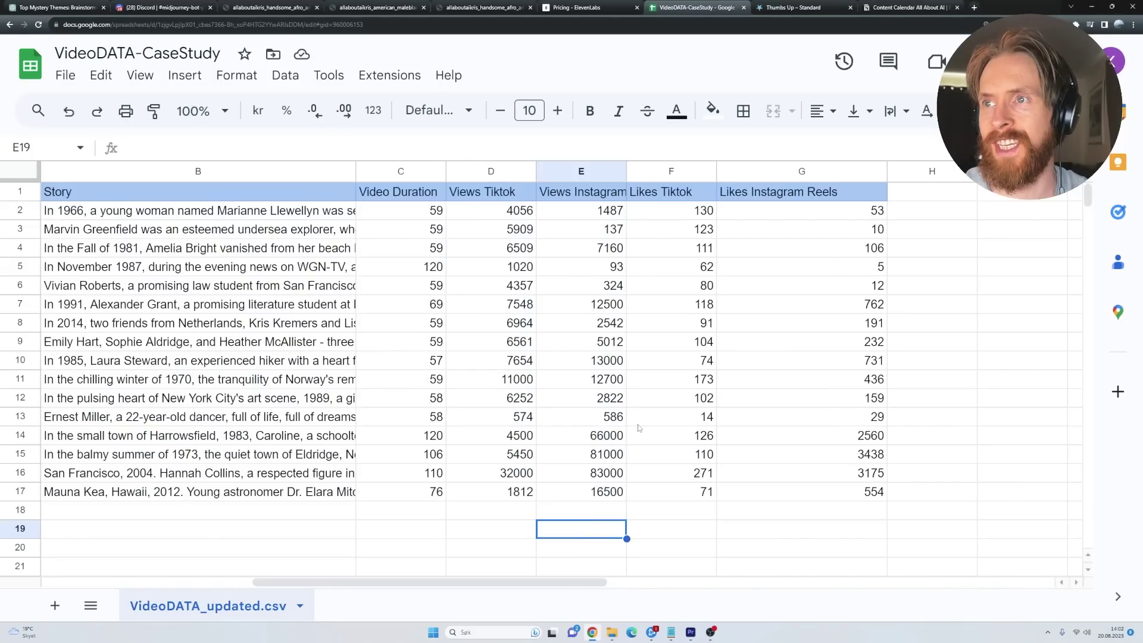
drag(545, 583, 335, 582)
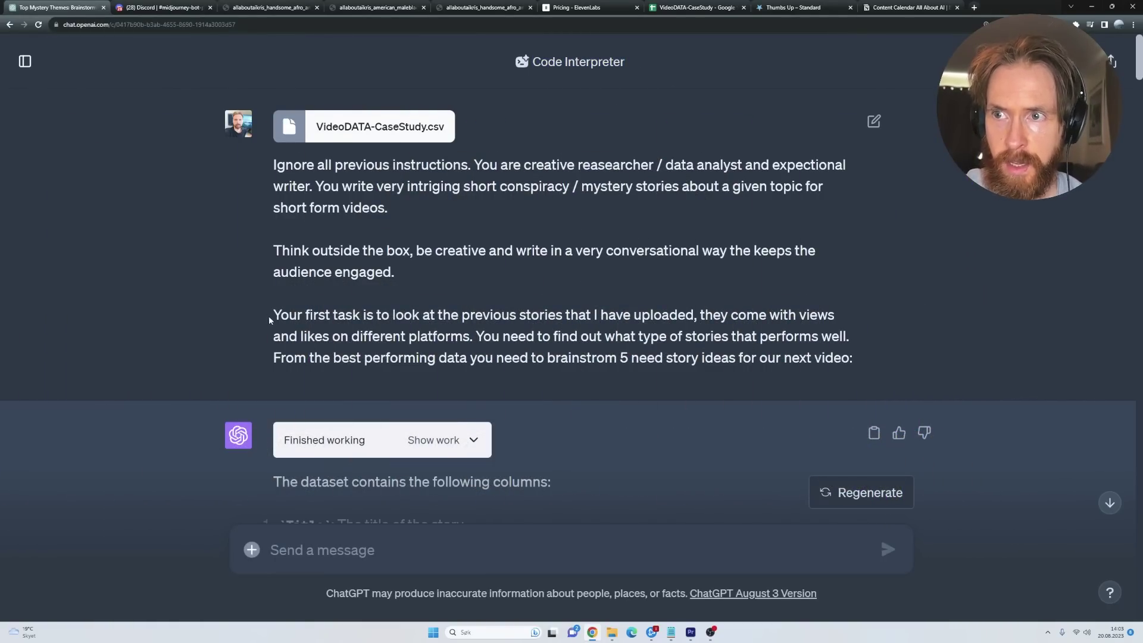
Review the prompt's first-task instructions and the uploaded data's column list.
drag(269, 320, 866, 359)
click(881, 330)
scroll(506, 268, down, 6)
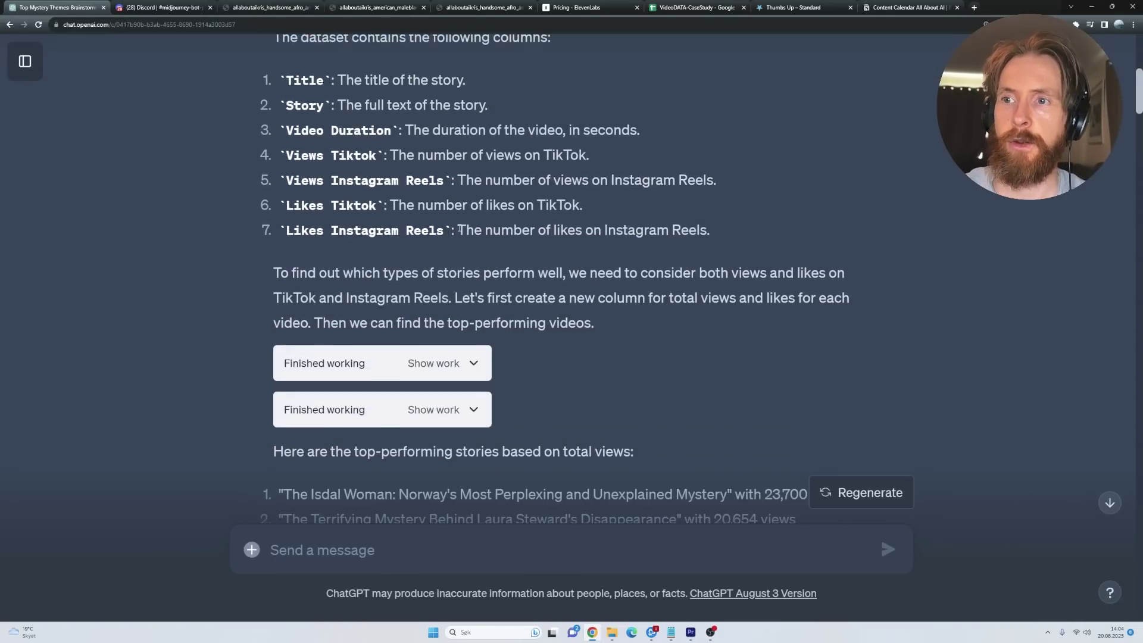
scroll(322, 179, down, 5)
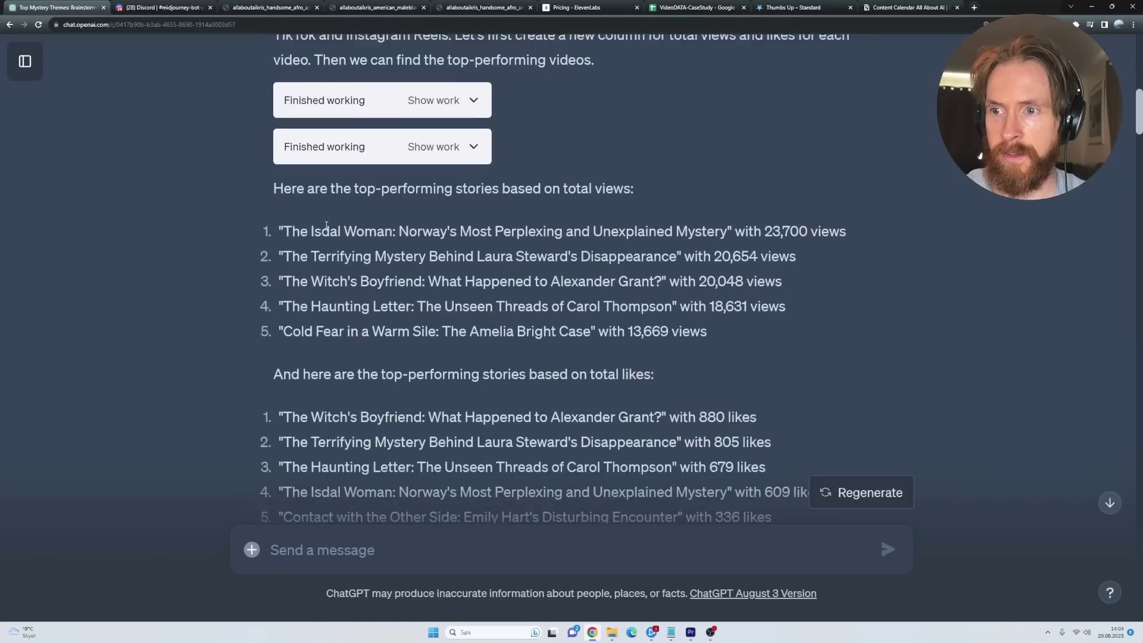
Read the top stories ranked by views and likes, down to the strange-behavior follow-up.
drag(315, 138, 635, 139)
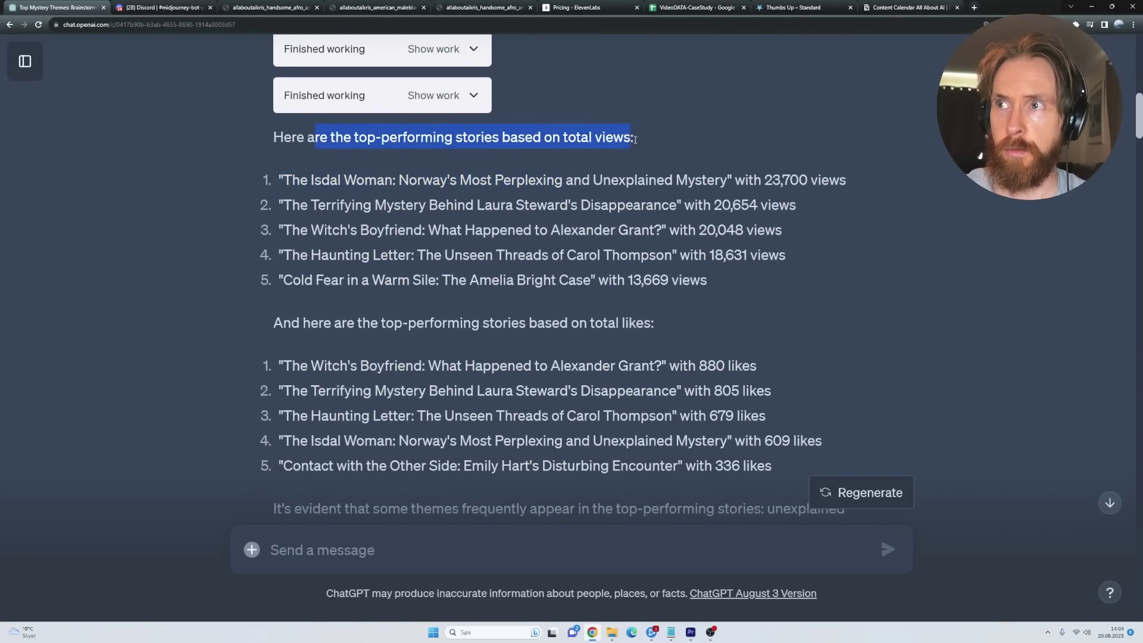
drag(463, 237, 584, 323)
click(300, 332)
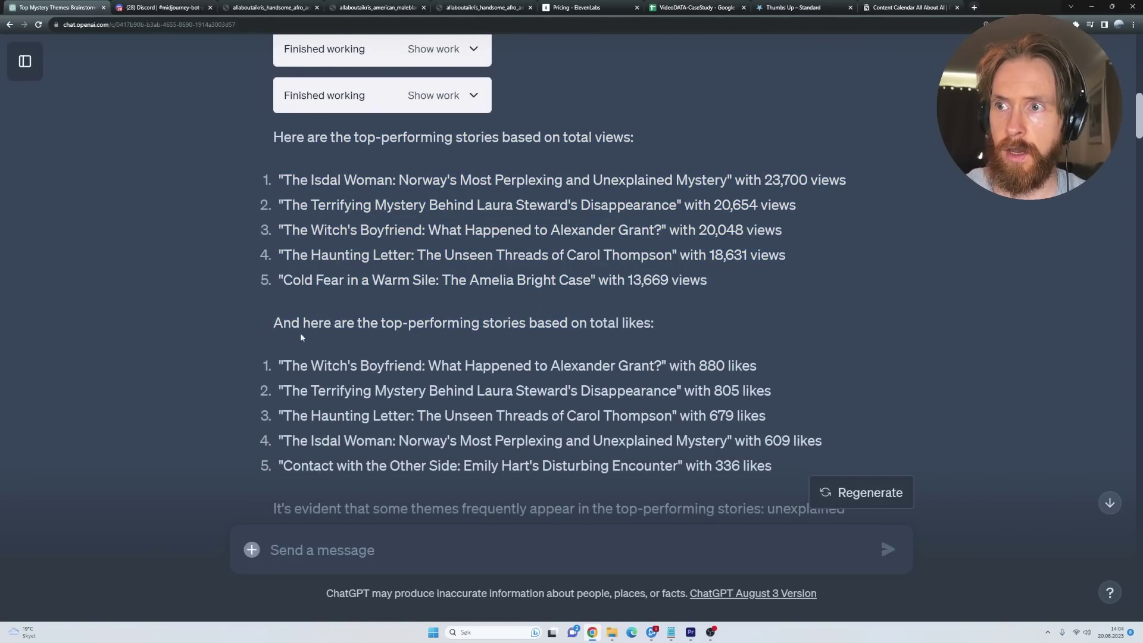
scroll(345, 267, down, 2)
scroll(273, 308, down, 14)
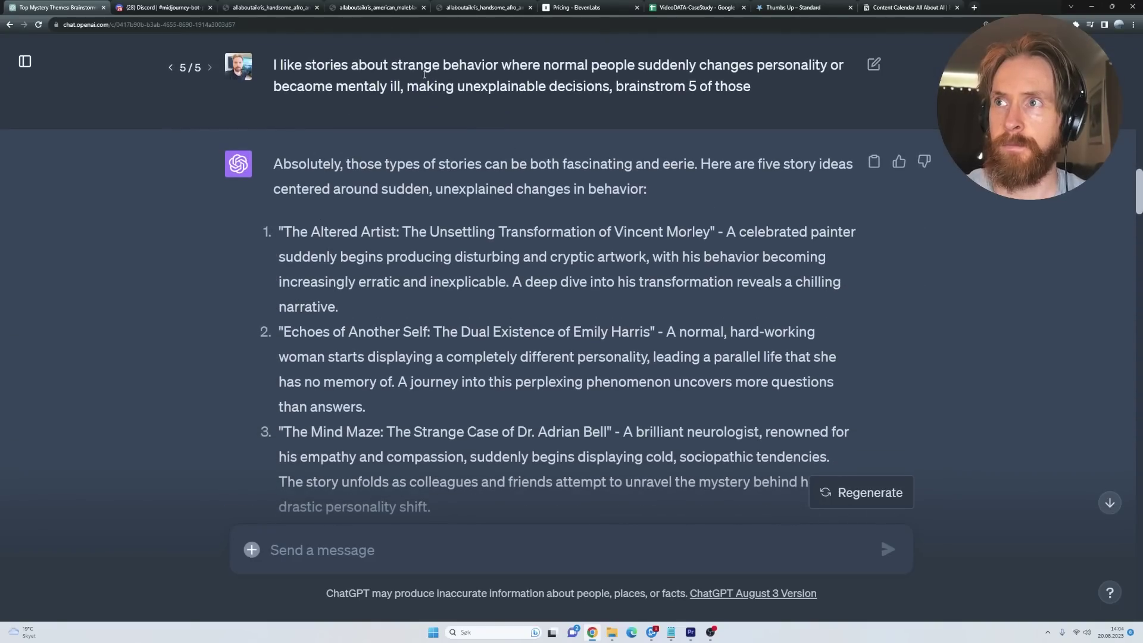
Highlight the story ideas, including 'Into Thin Air' and the time capsule idea.
drag(269, 162, 478, 302)
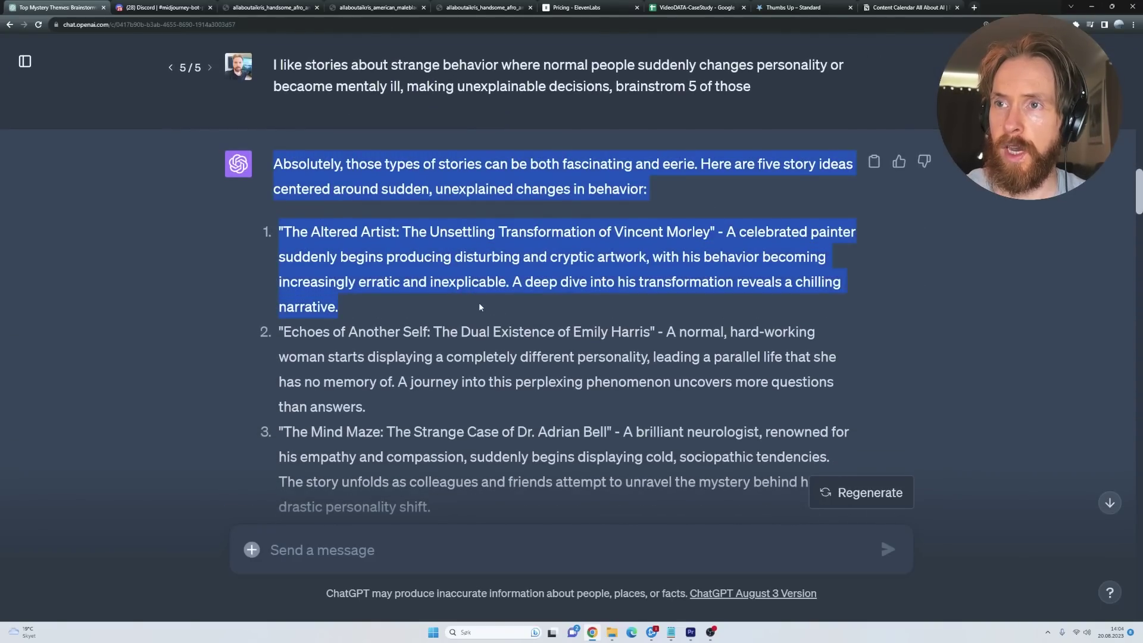
scroll(479, 302, up, 10)
drag(283, 218, 363, 221)
drag(290, 367, 485, 367)
drag(285, 443, 394, 444)
Review the follow-up prompt asking for strange-behavior story ideas.
scroll(316, 382, down, 5)
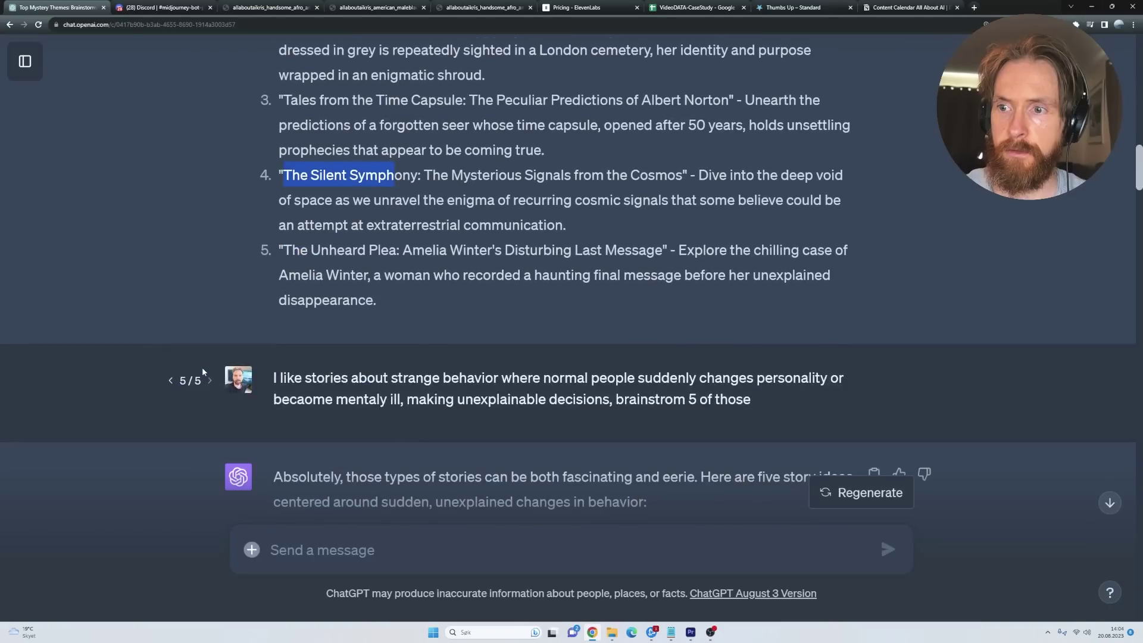
drag(384, 377, 759, 378)
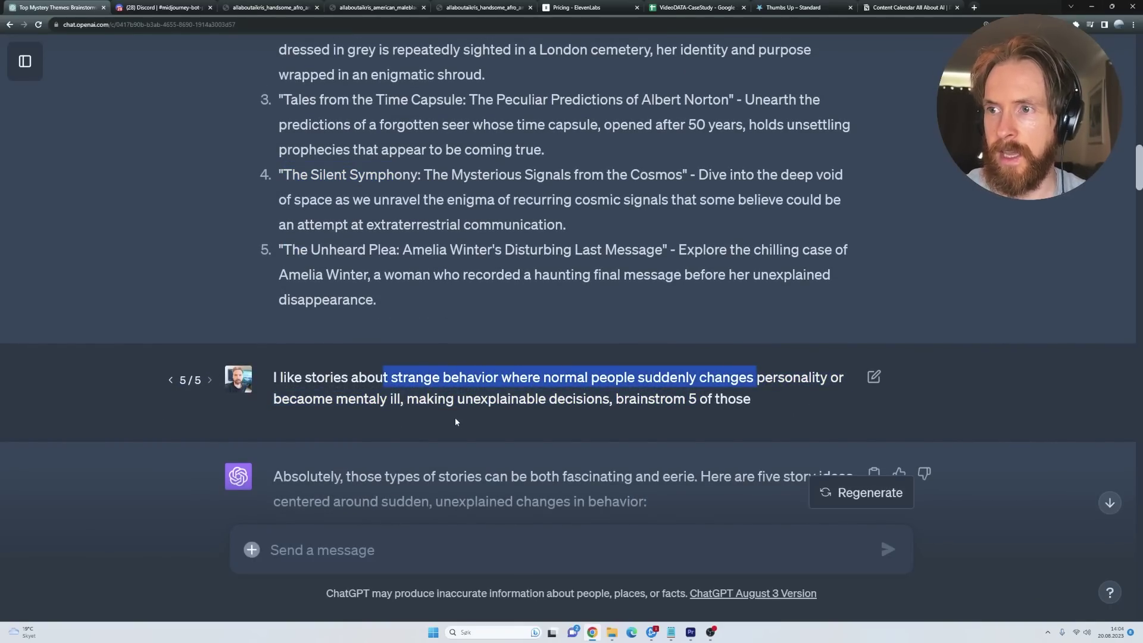
drag(356, 397, 773, 394)
click(731, 405)
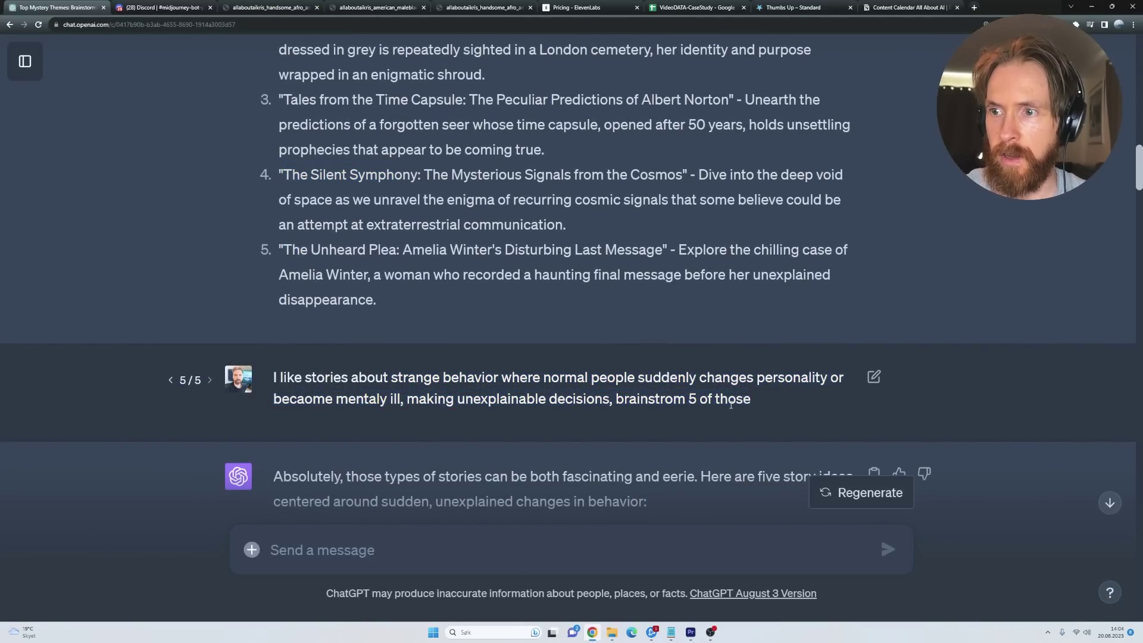
Read through the five personality-change ideas, then return to the top of the chat.
scroll(381, 344, down, 3)
scroll(381, 343, down, 3)
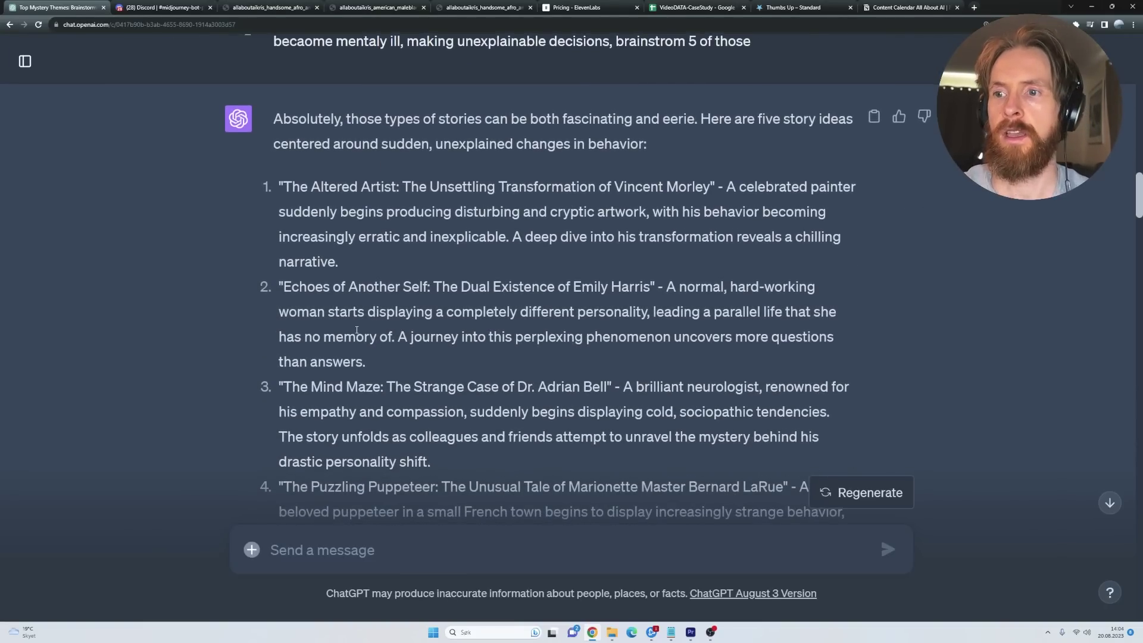
scroll(382, 344, down, 2)
scroll(357, 321, up, 2)
scroll(345, 308, down, 2)
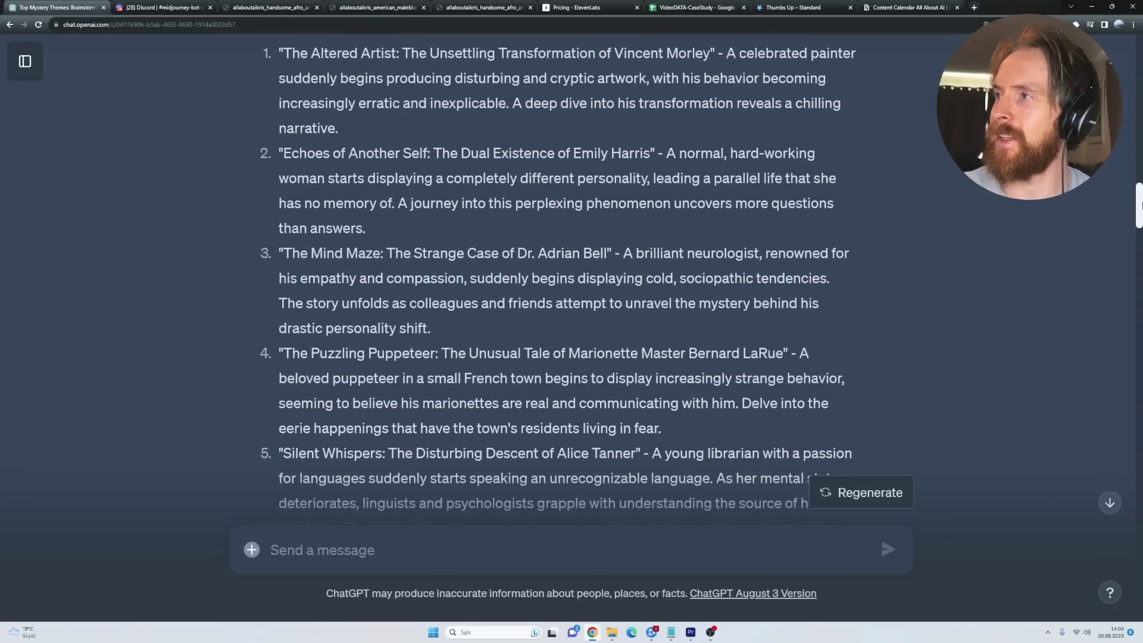
drag(1139, 206, 1140, 59)
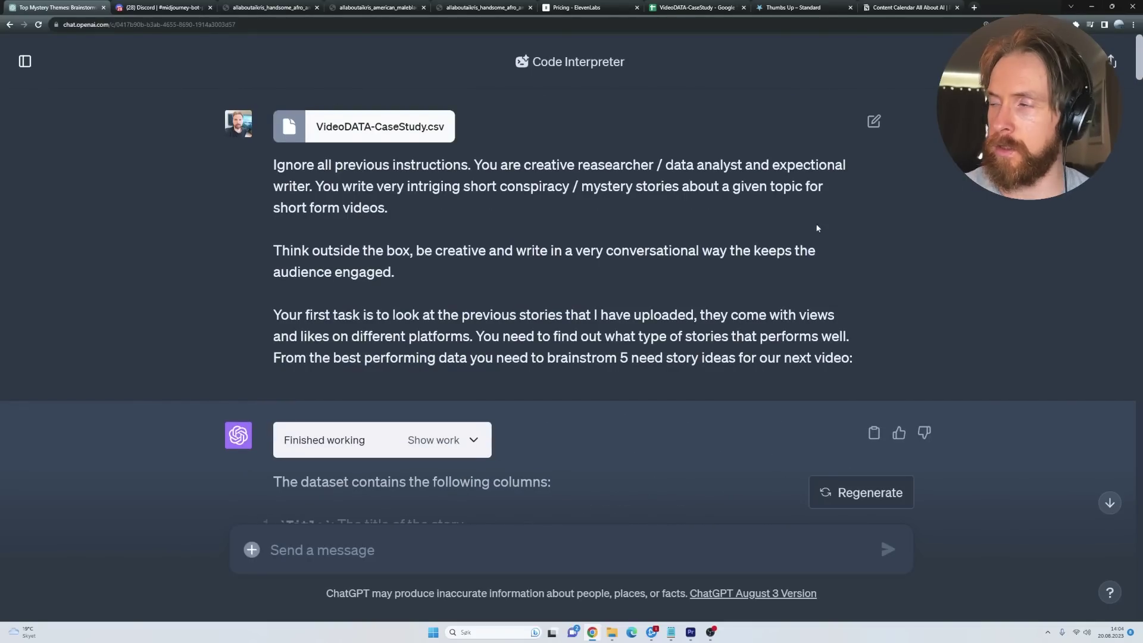
scroll(705, 270, down, 7)
scroll(676, 261, up, 3)
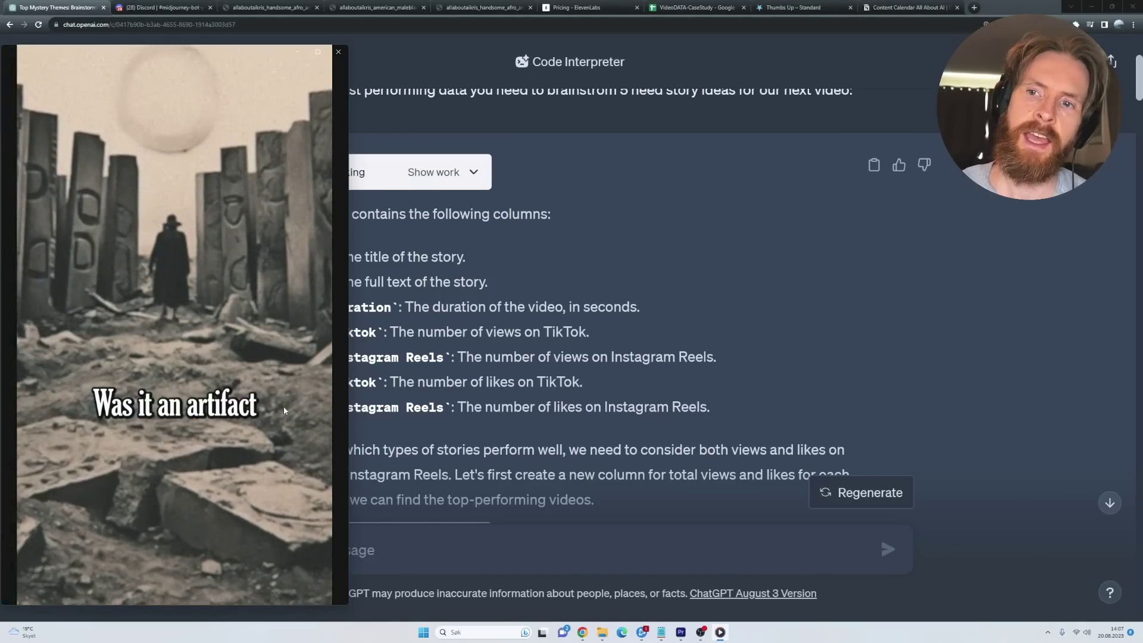
Let the-orb reel play in Media Player up to its 'civilization?' caption.
mouse_move(195, 448)
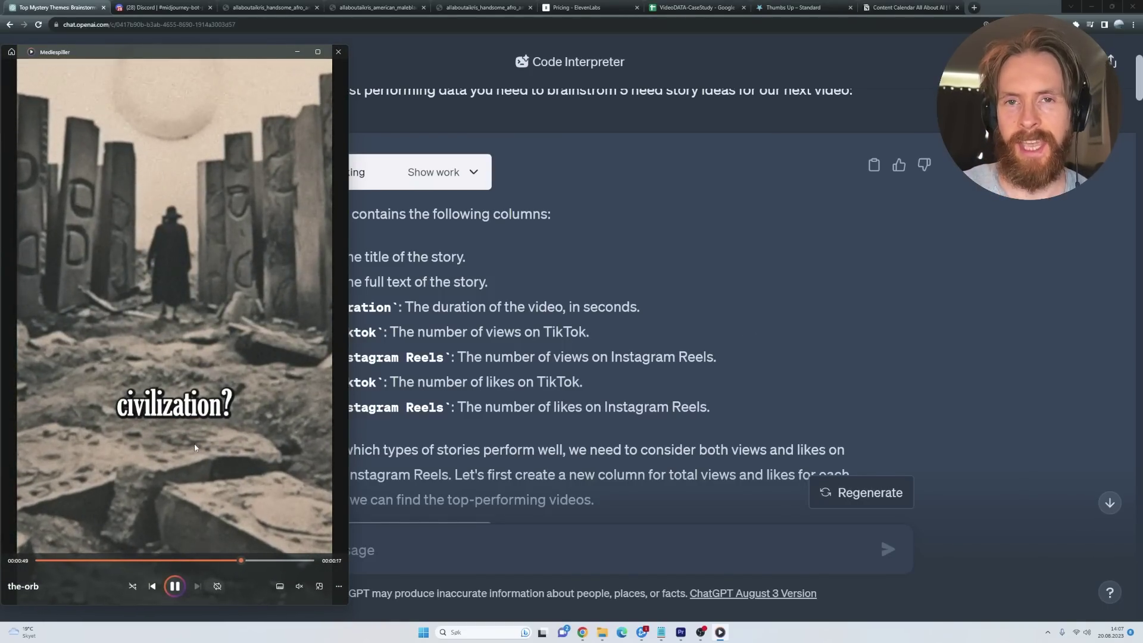